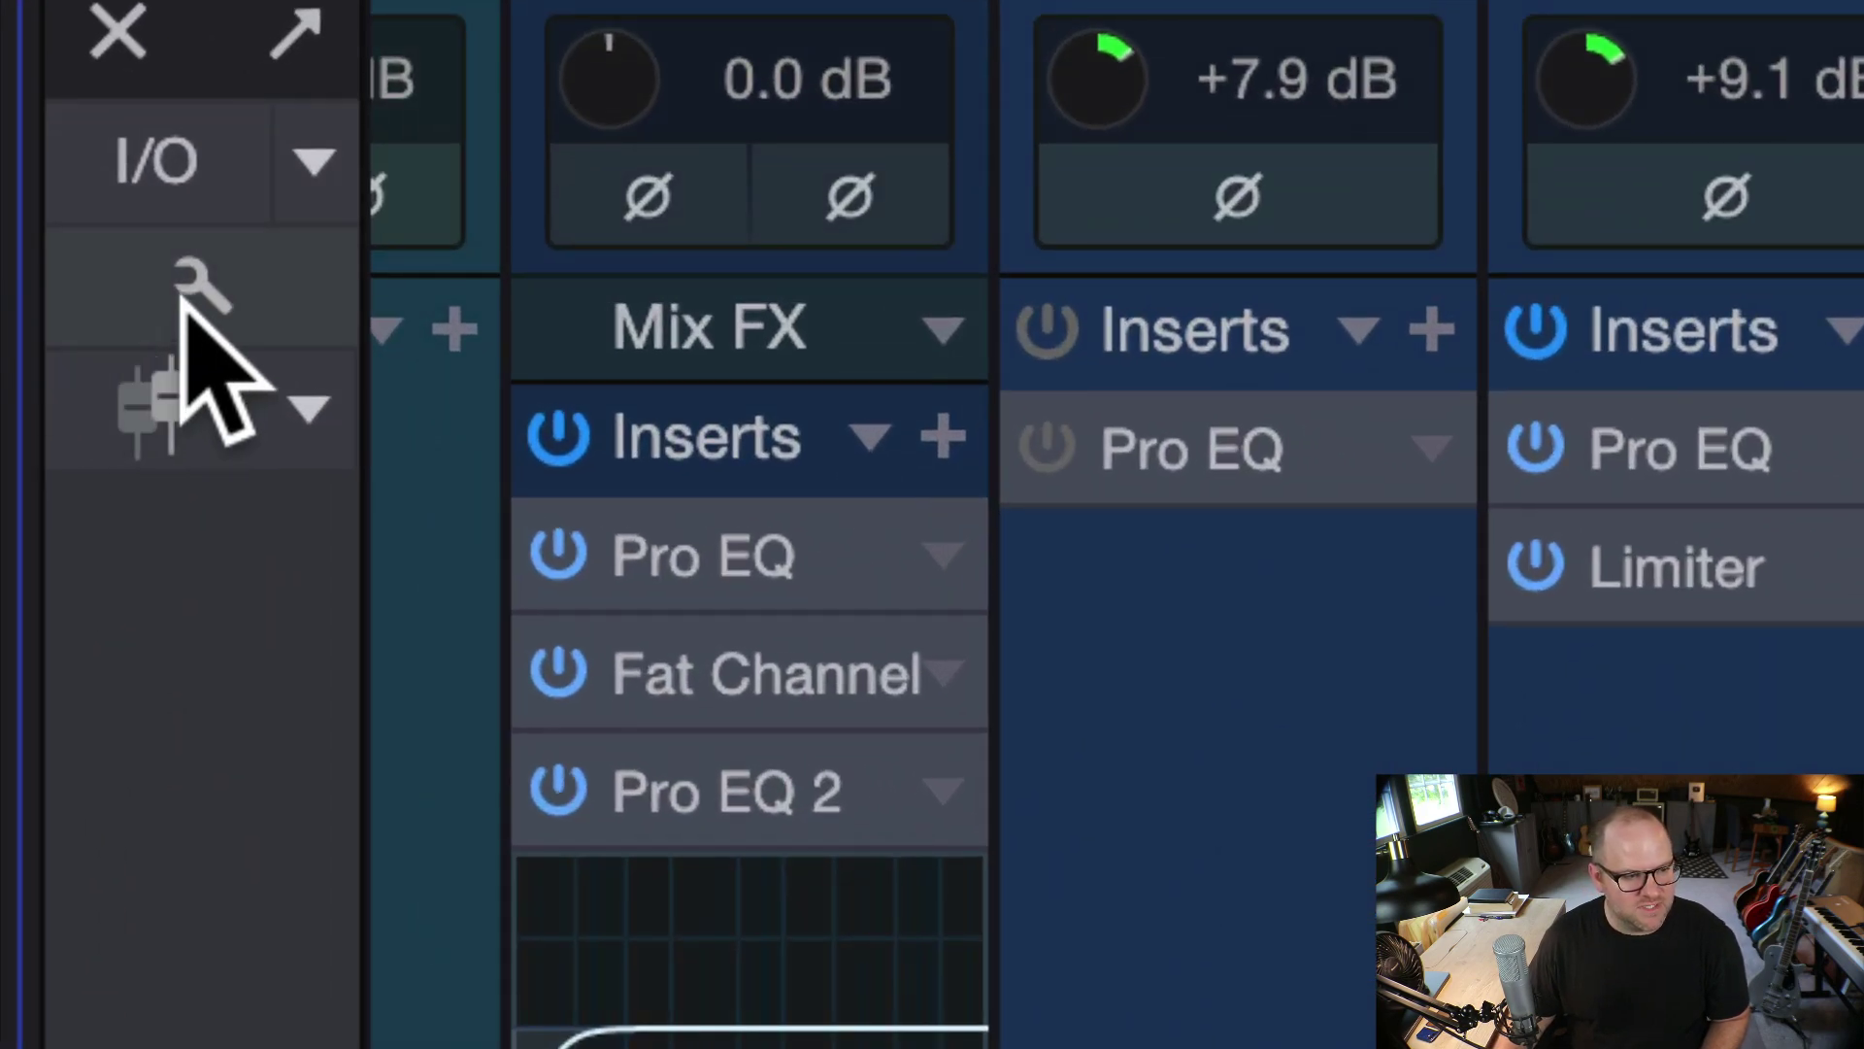
# Step: Hide the channel strips' input controls, then show the input gain and polarity controls again
pyautogui.click(28, 301)
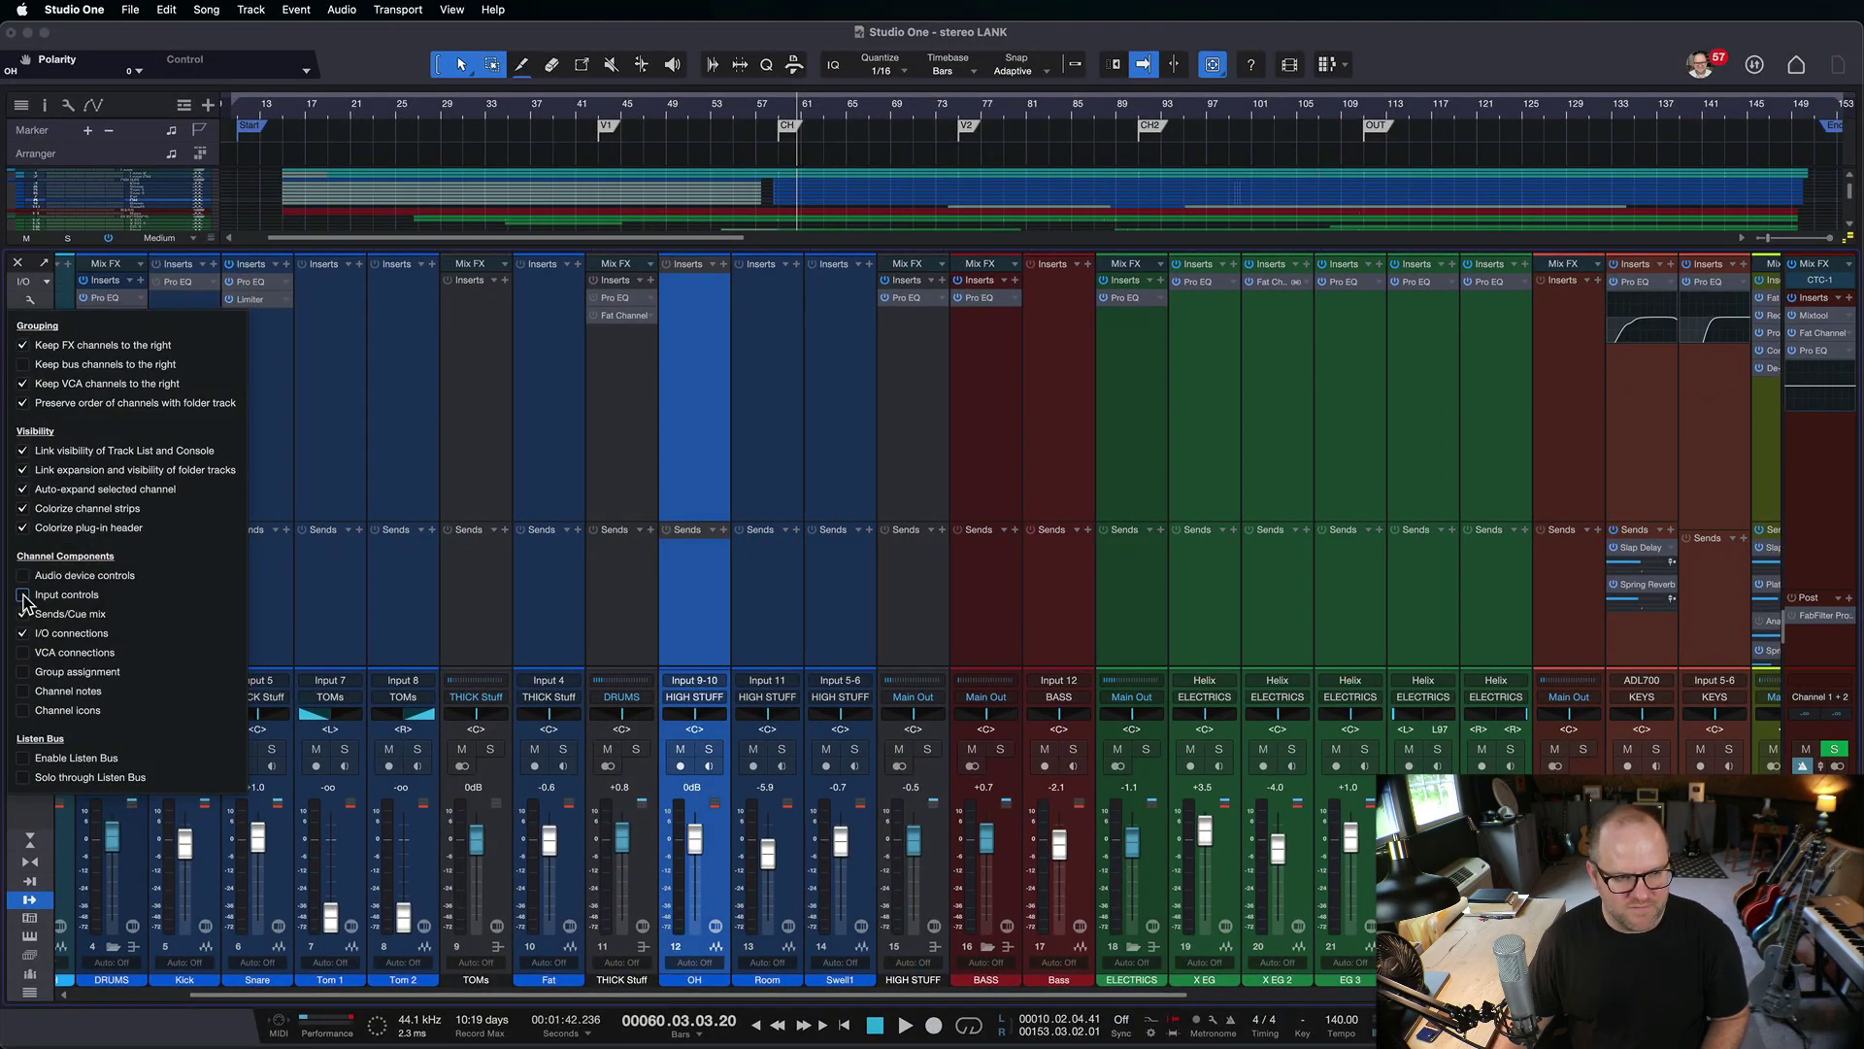
pyautogui.click(22, 594)
pyautogui.click(382, 488)
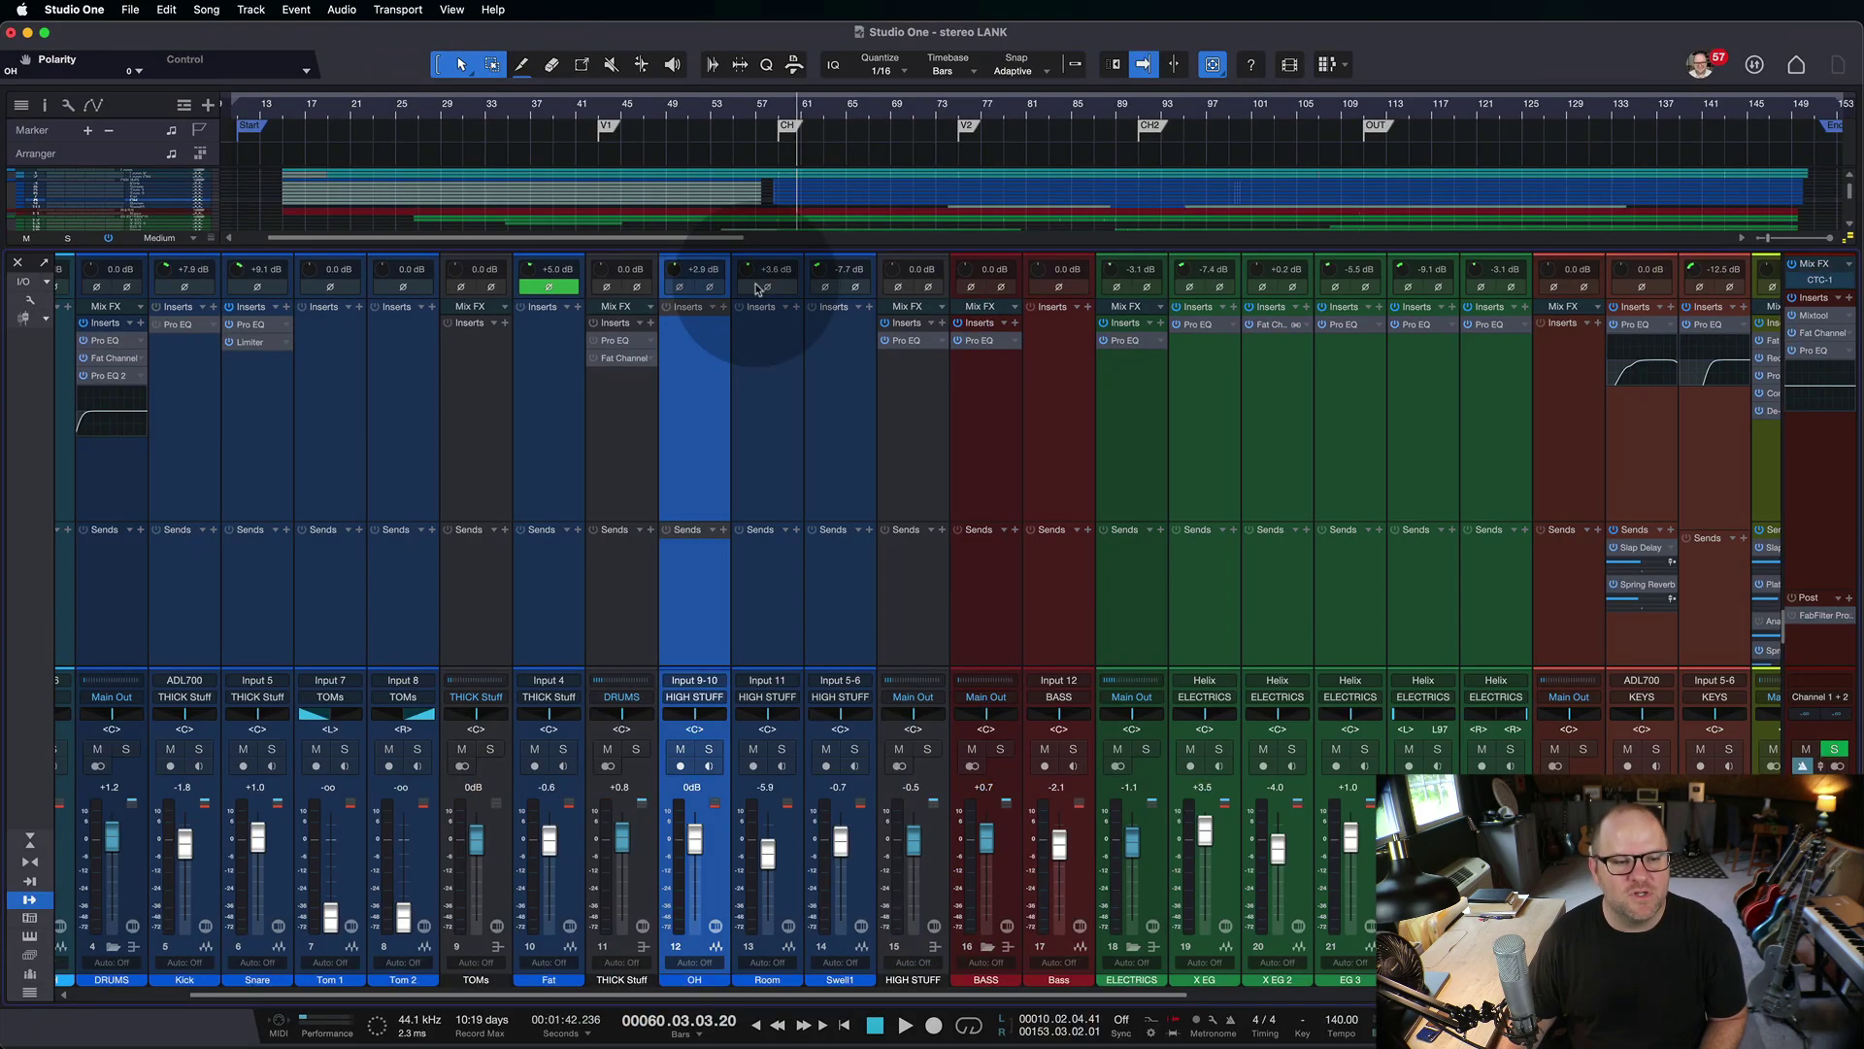
# Step: Select the Fat channel, then solo the DRUMS bus along with its drum sources
pyautogui.hscroll(10, 852, 395)
pyautogui.hscroll(-10, 820, 444)
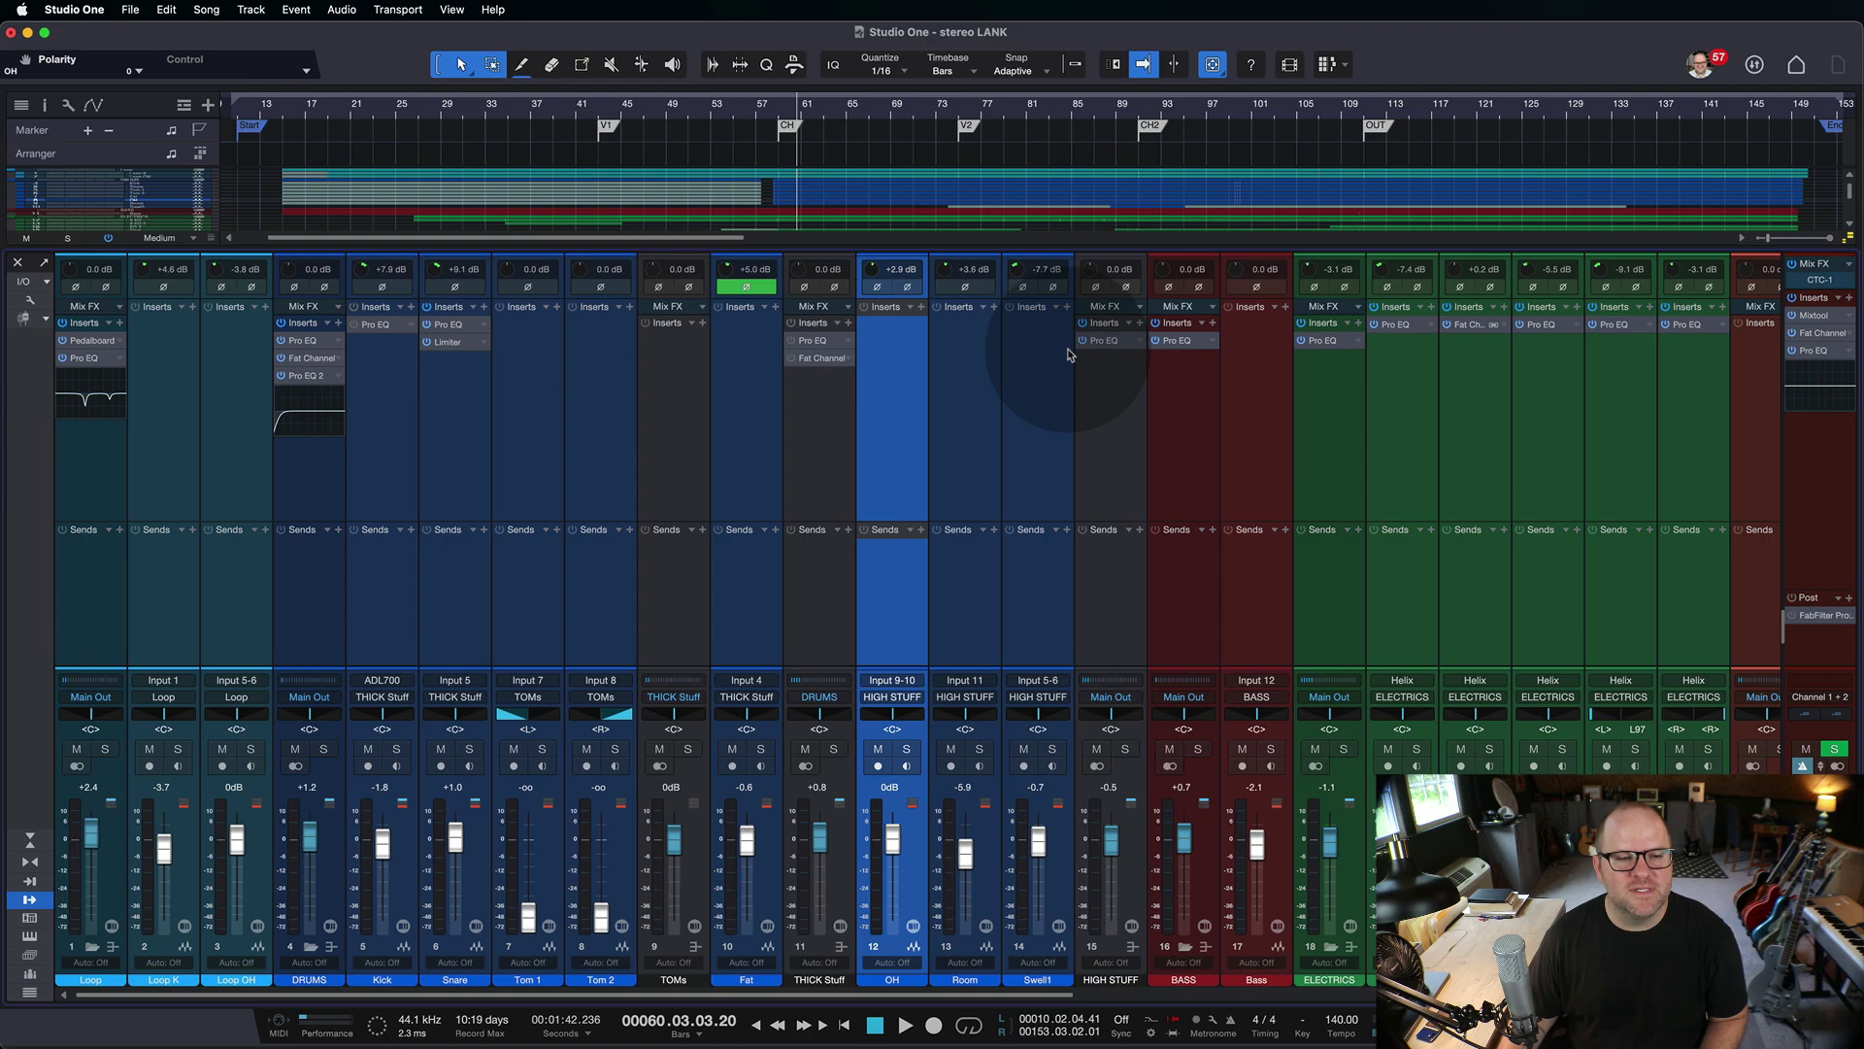
pyautogui.click(735, 388)
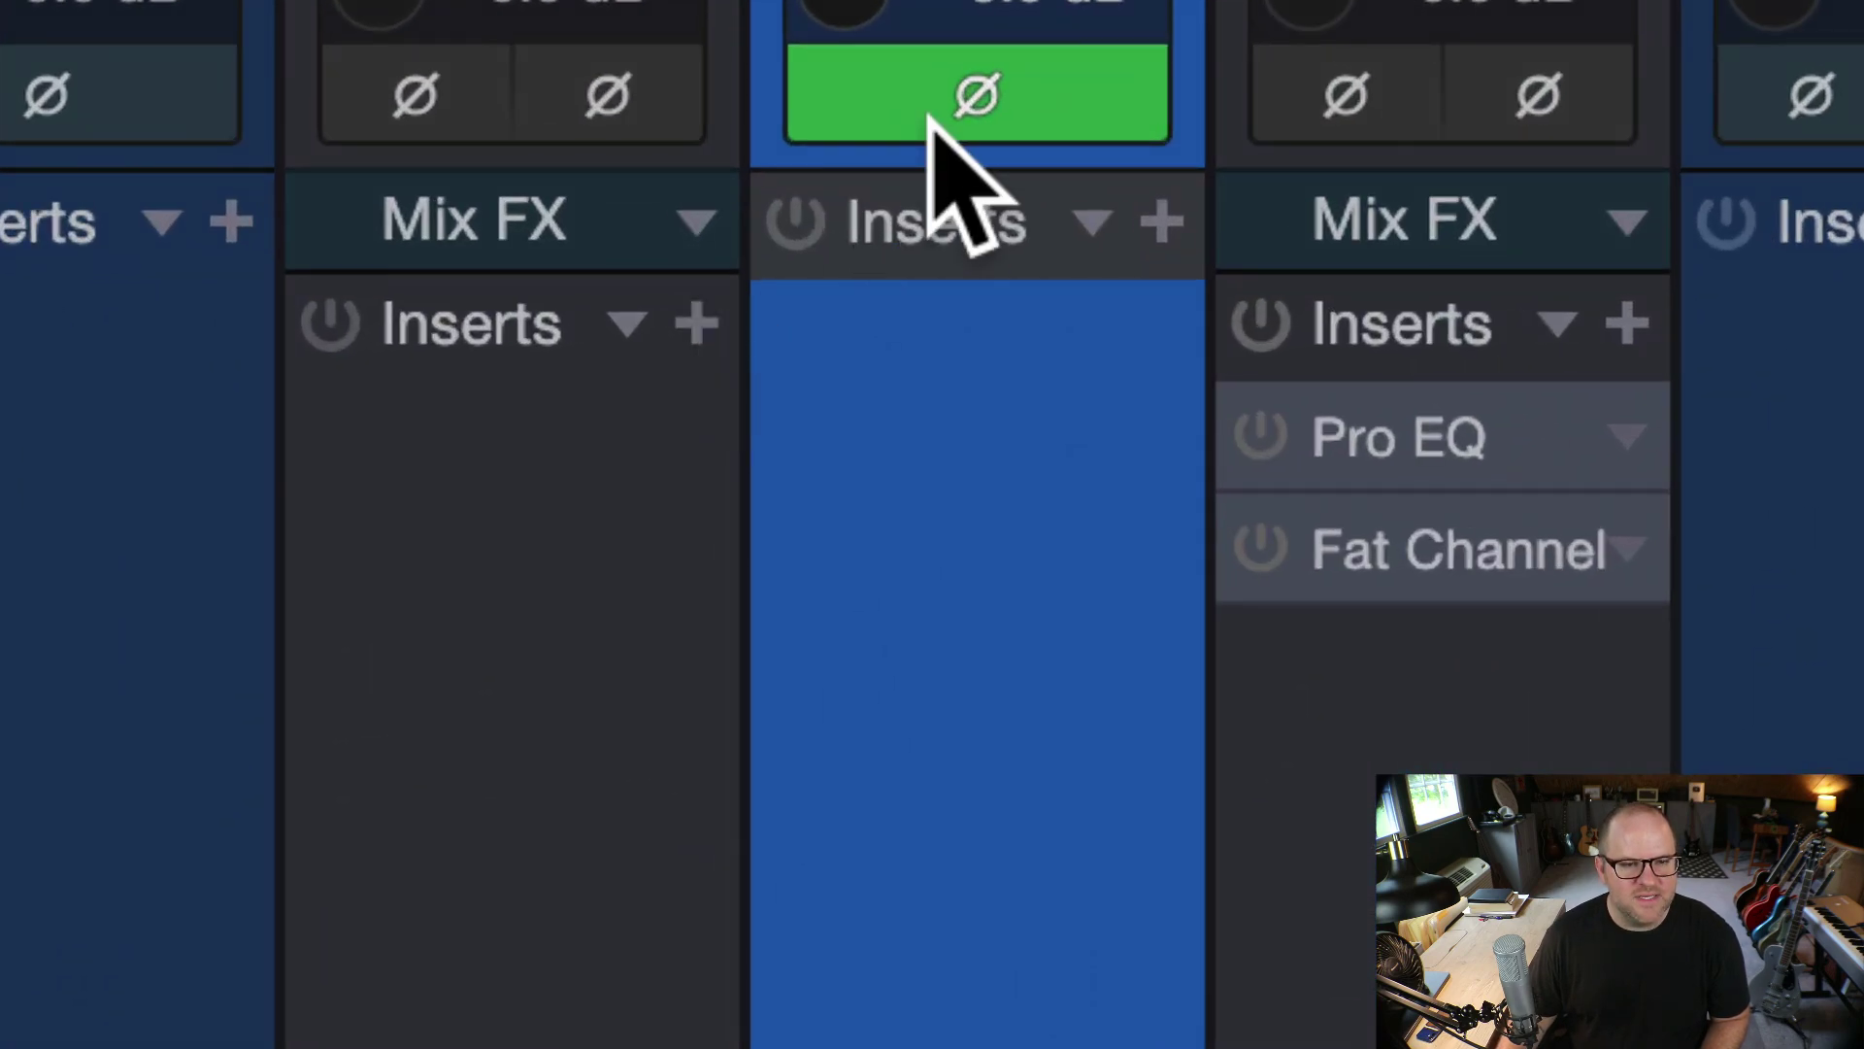
pyautogui.click(738, 303)
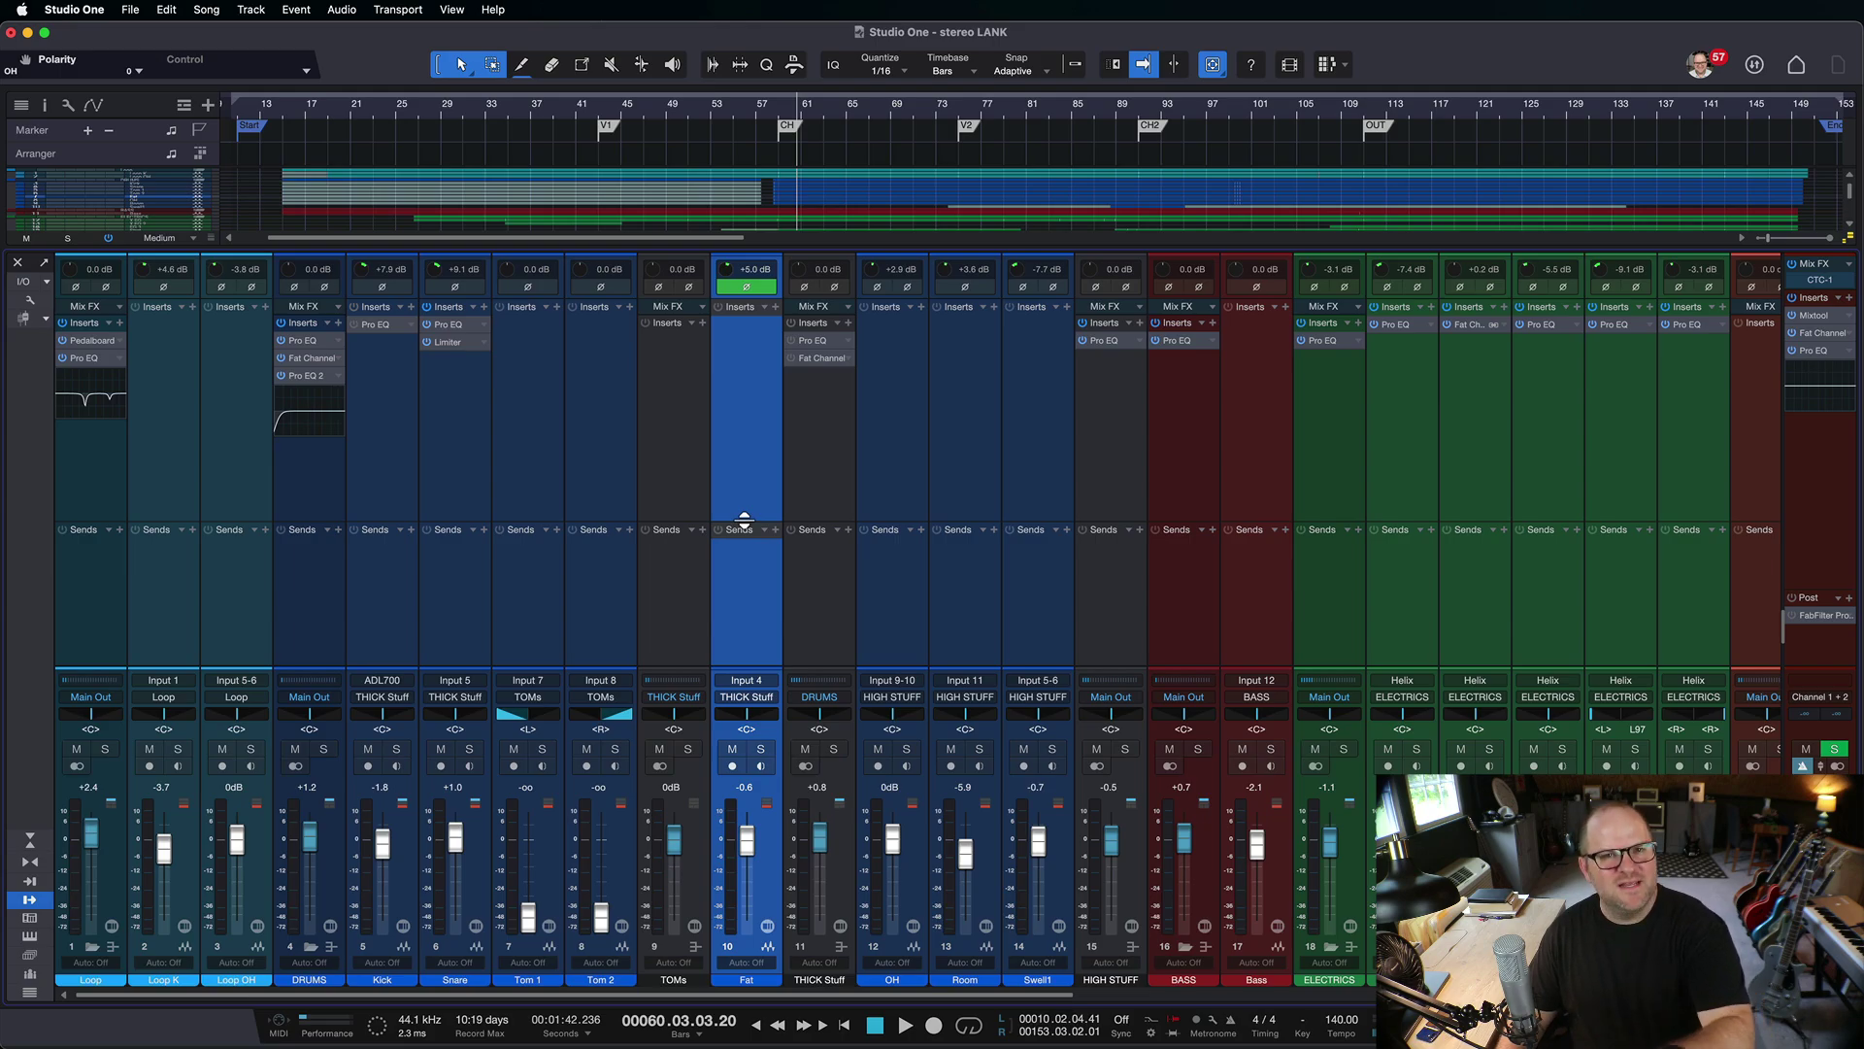
pyautogui.click(105, 749)
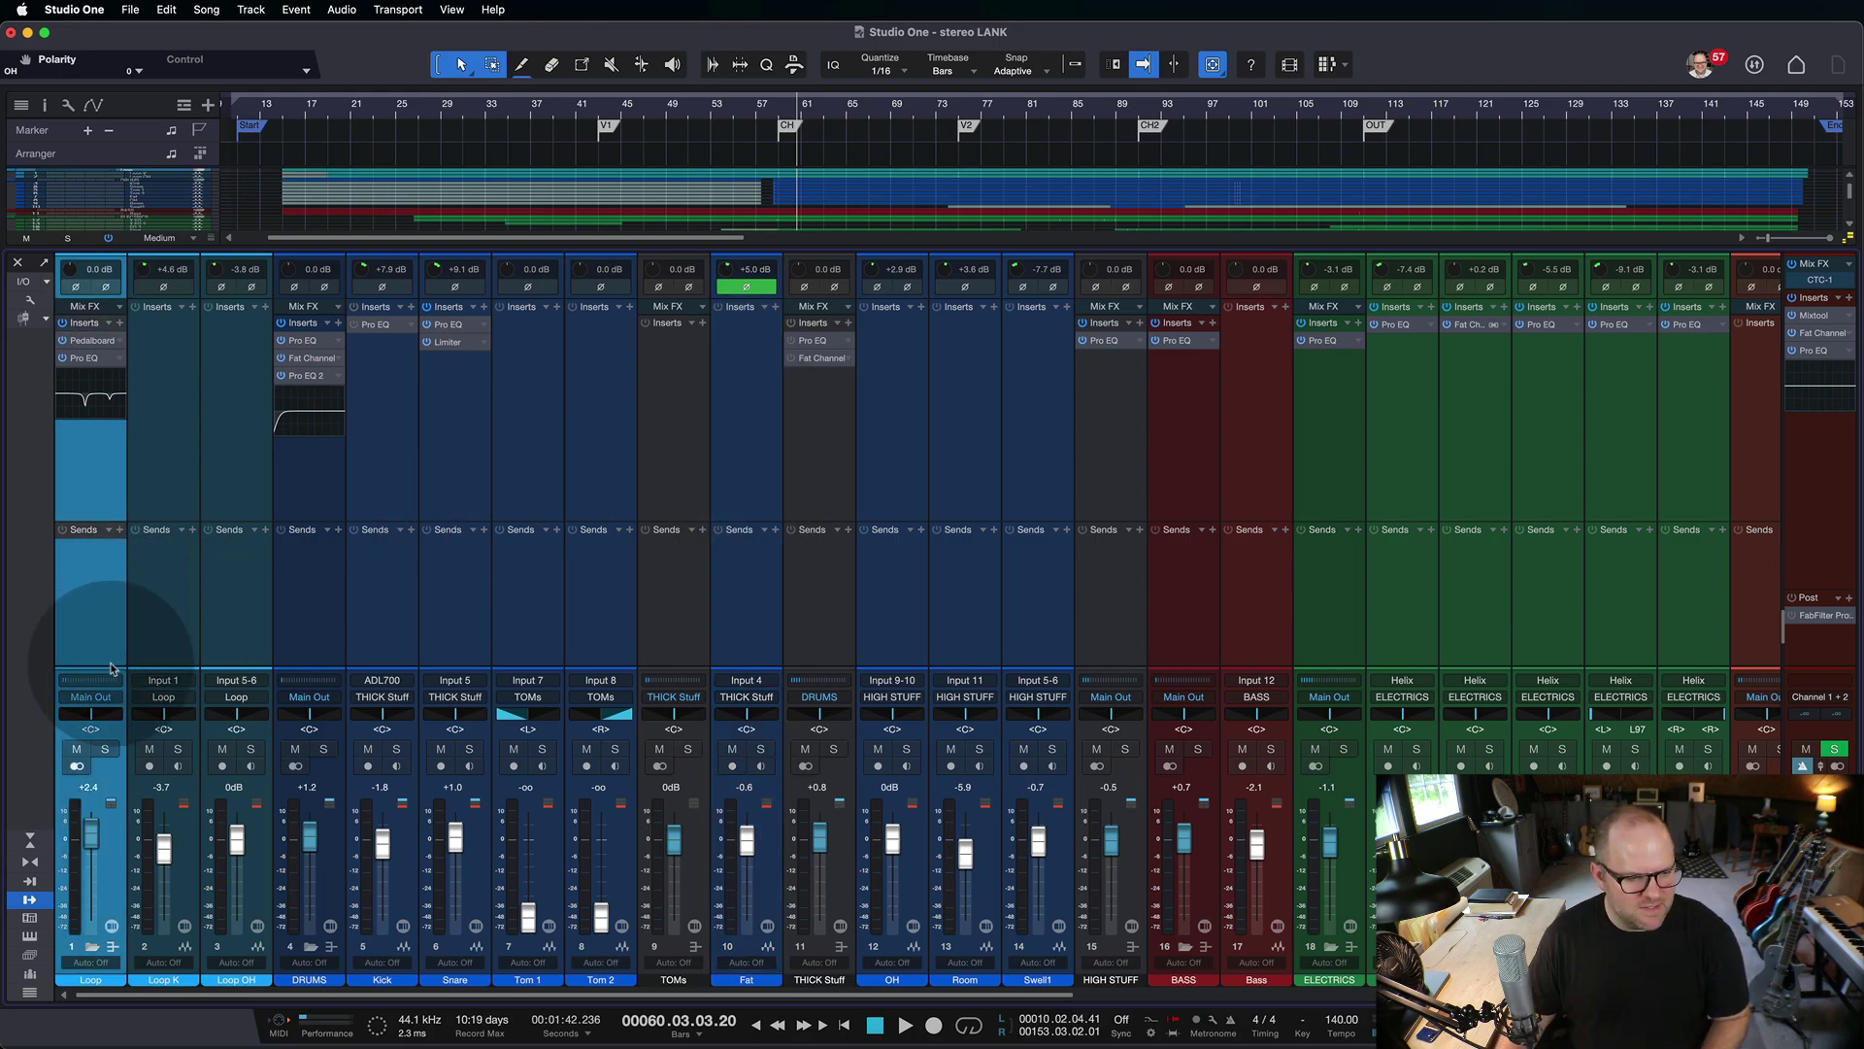
pyautogui.click(105, 750)
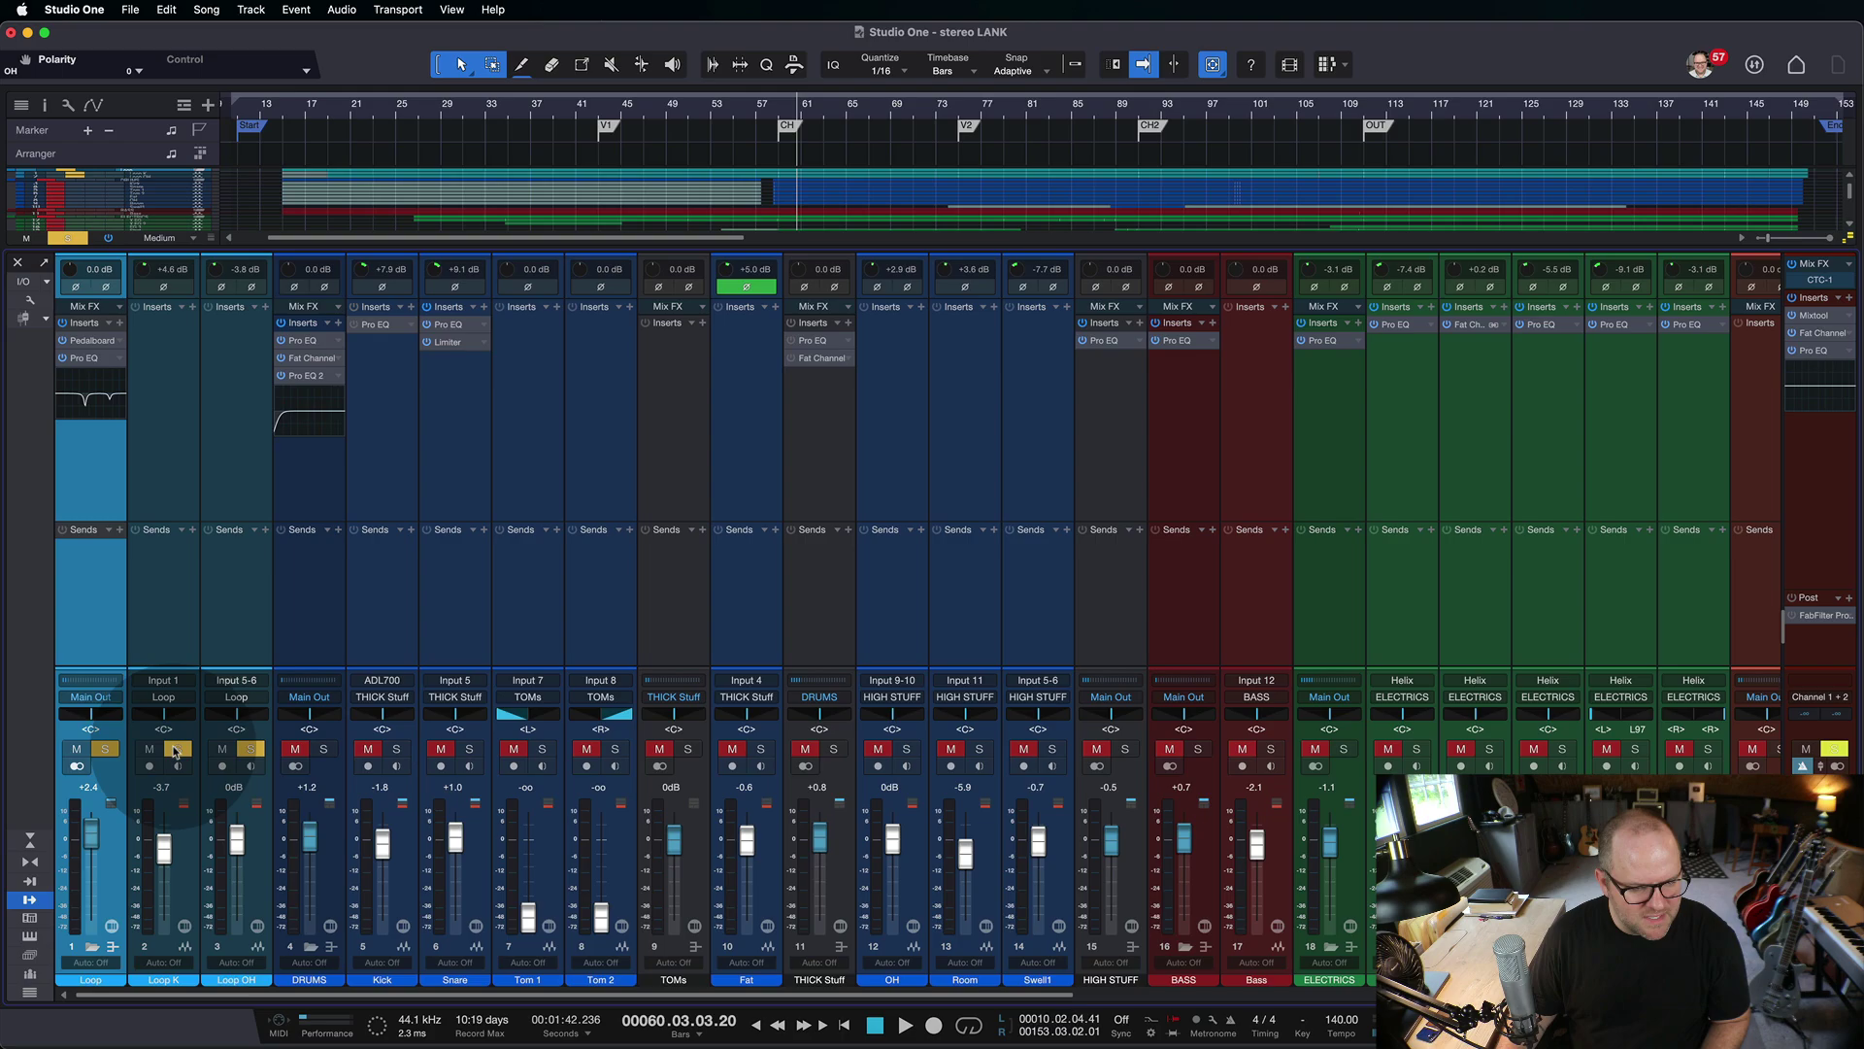
pyautogui.click(104, 749)
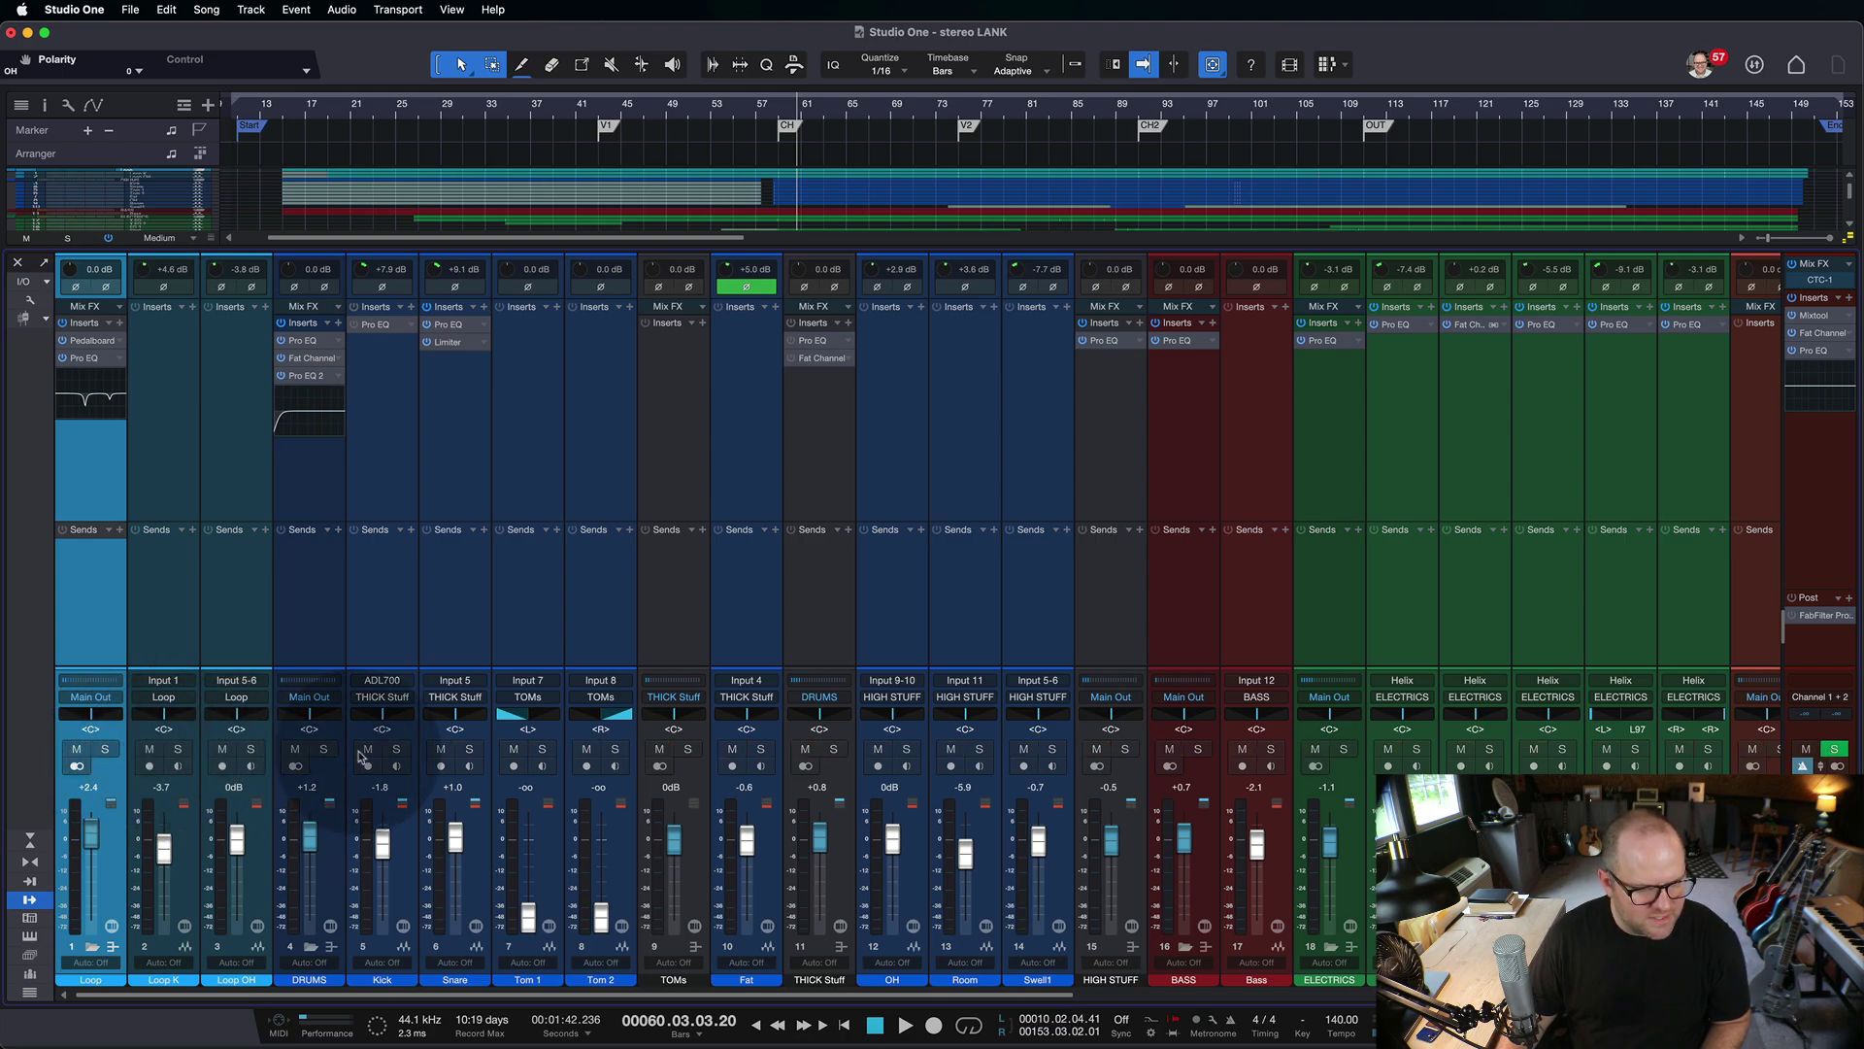
pyautogui.click(323, 748)
# Step: Select the Fat channel and switch off its polarity inversion
pyautogui.click(814, 454)
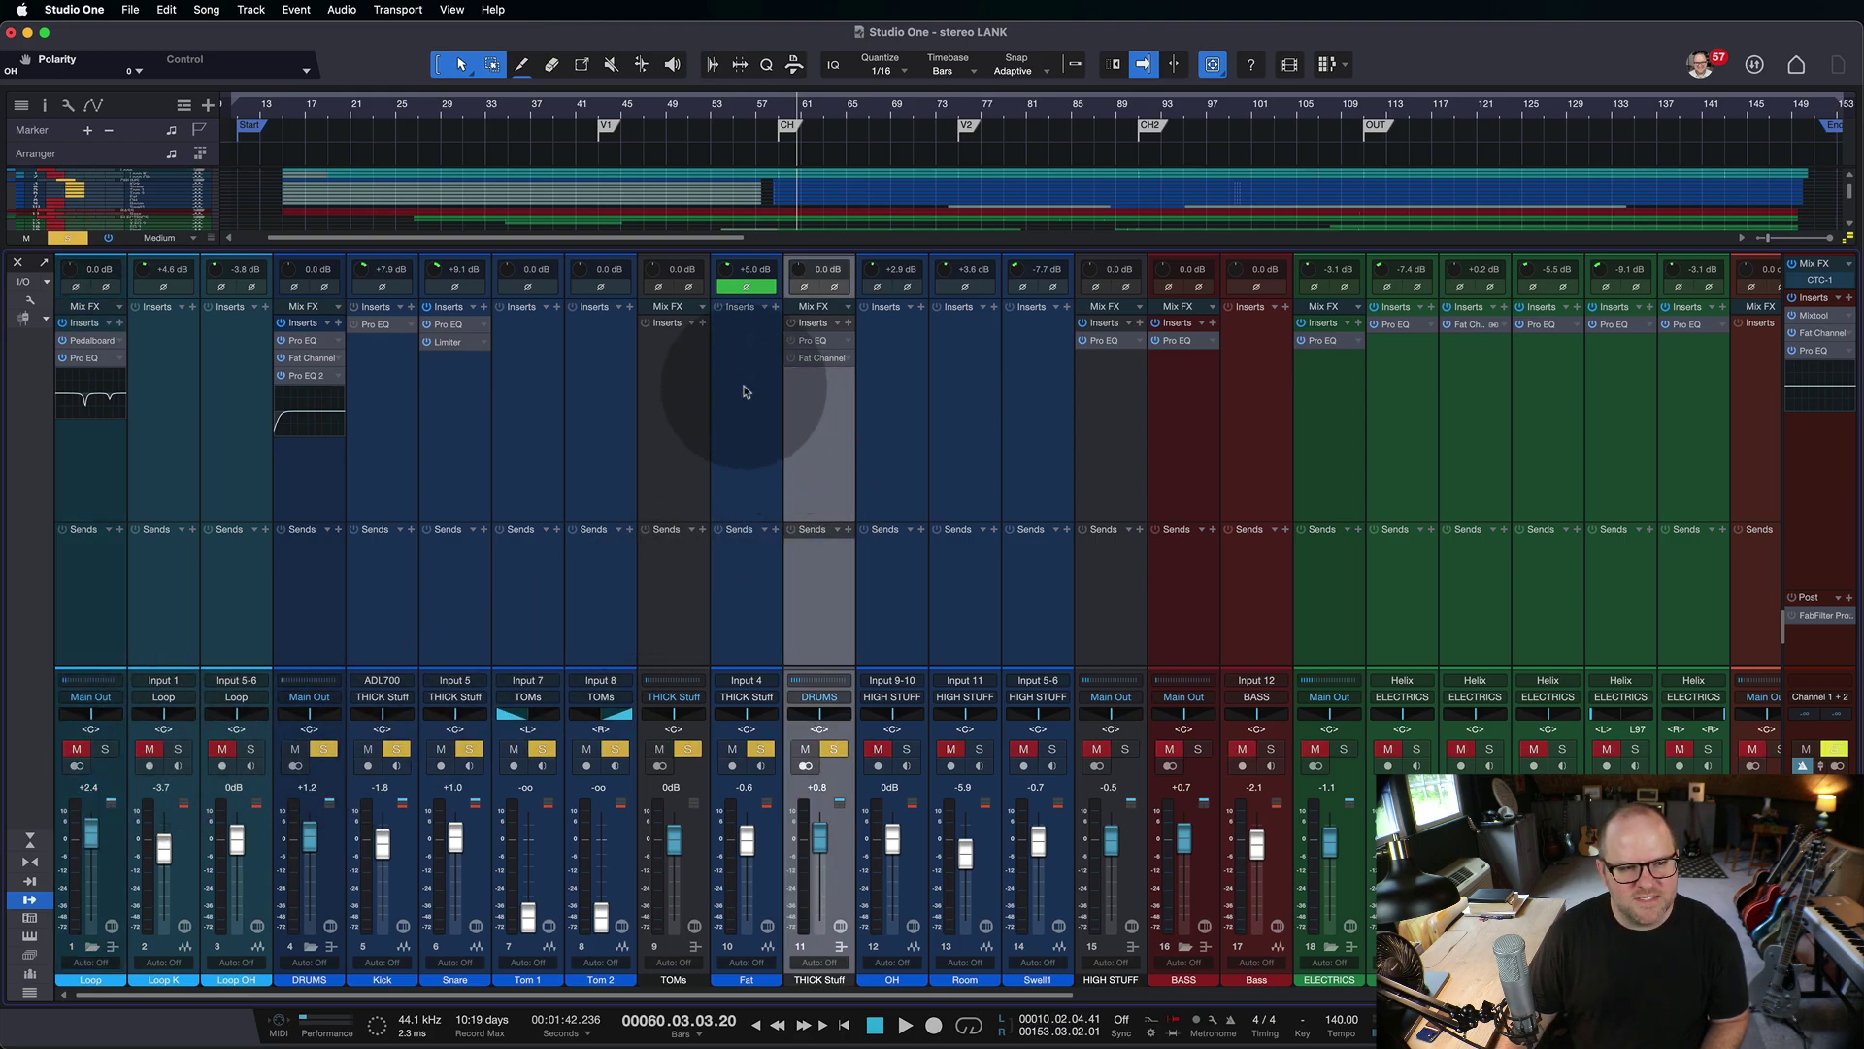
pyautogui.click(741, 384)
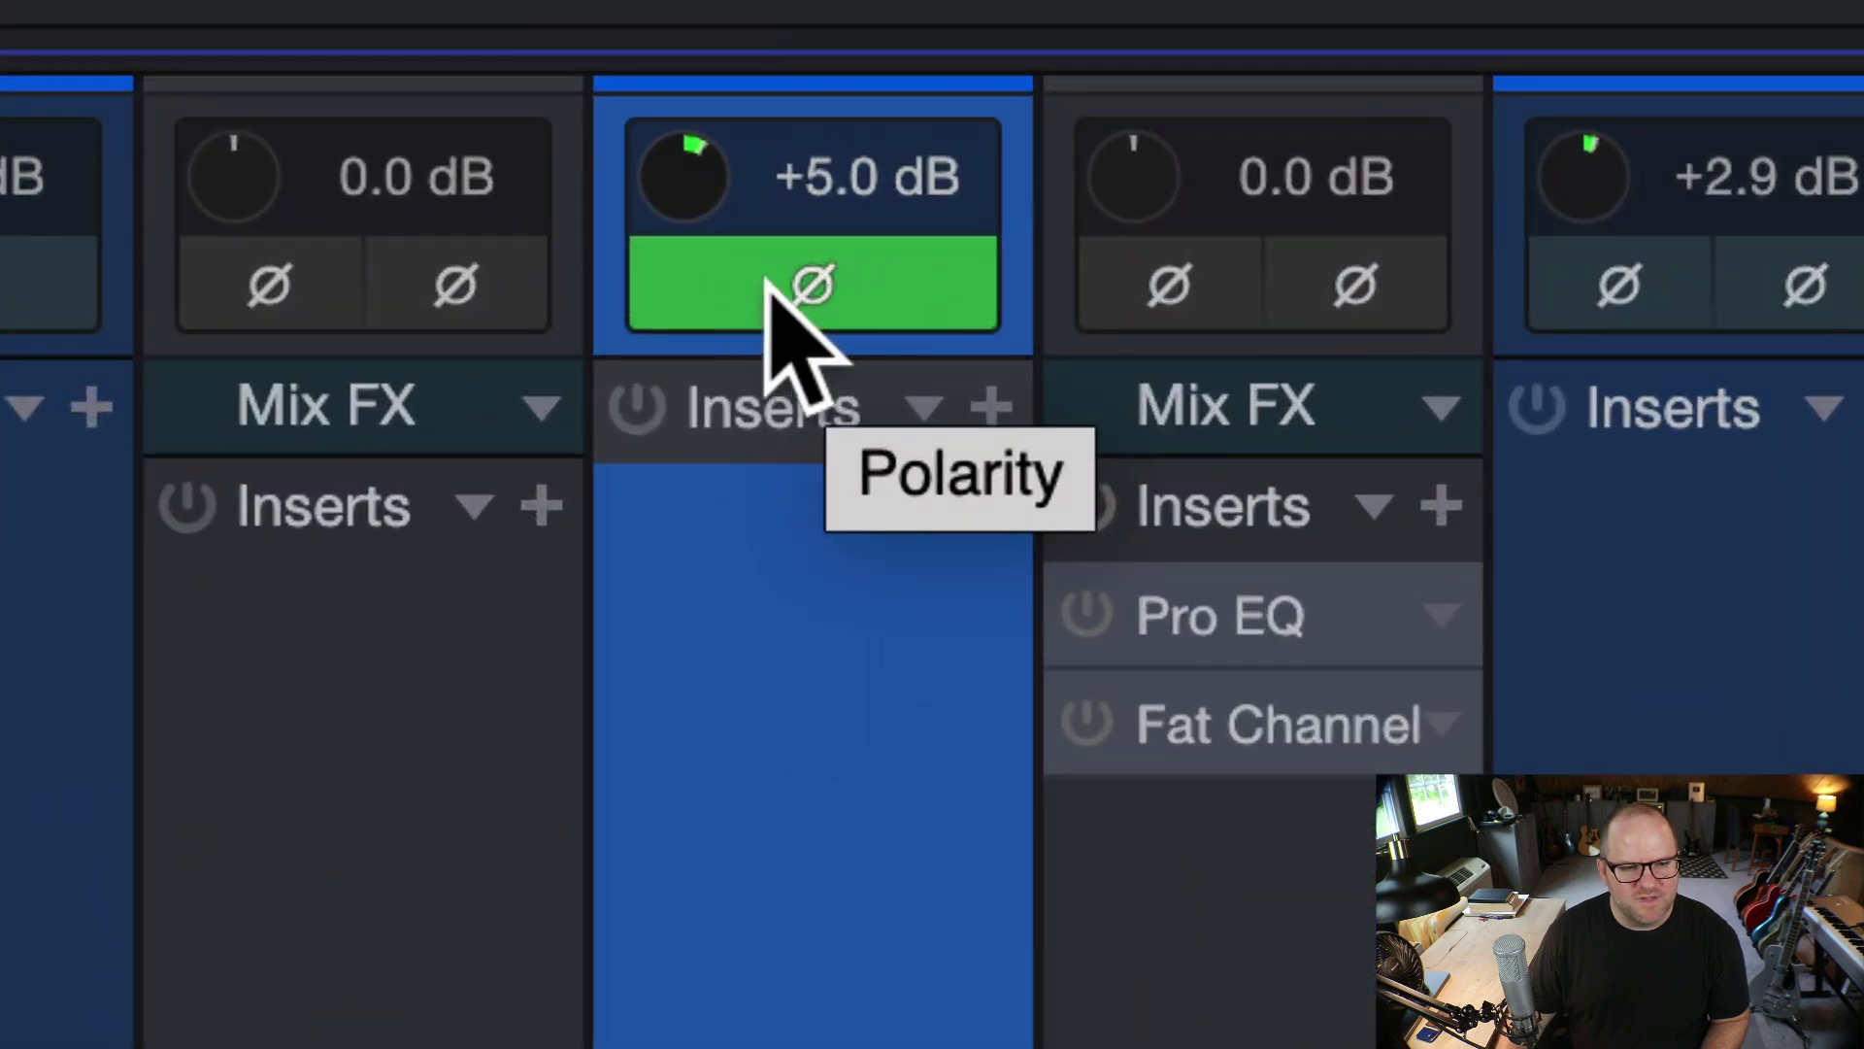
pyautogui.click(743, 286)
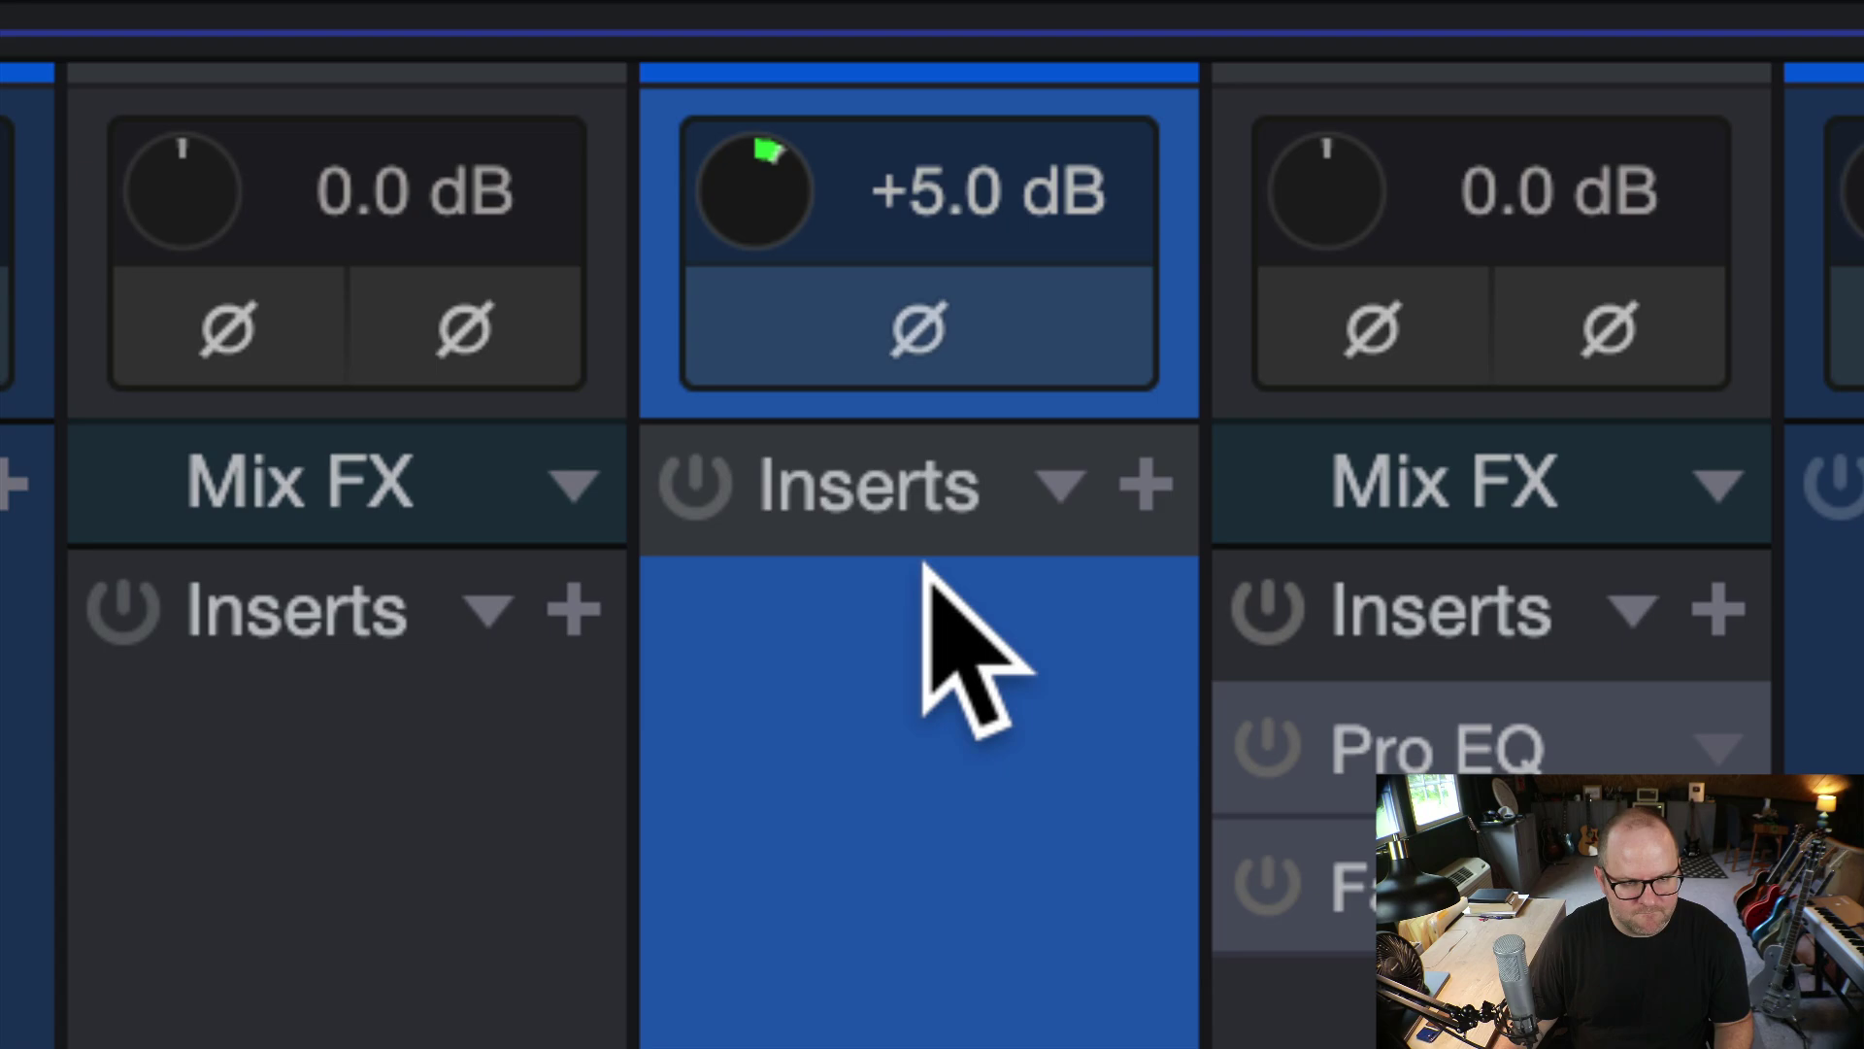
# Step: Toggle the Fat channel's polarity inverted, normal, then inverted again to compare by ear
pyautogui.click(901, 330)
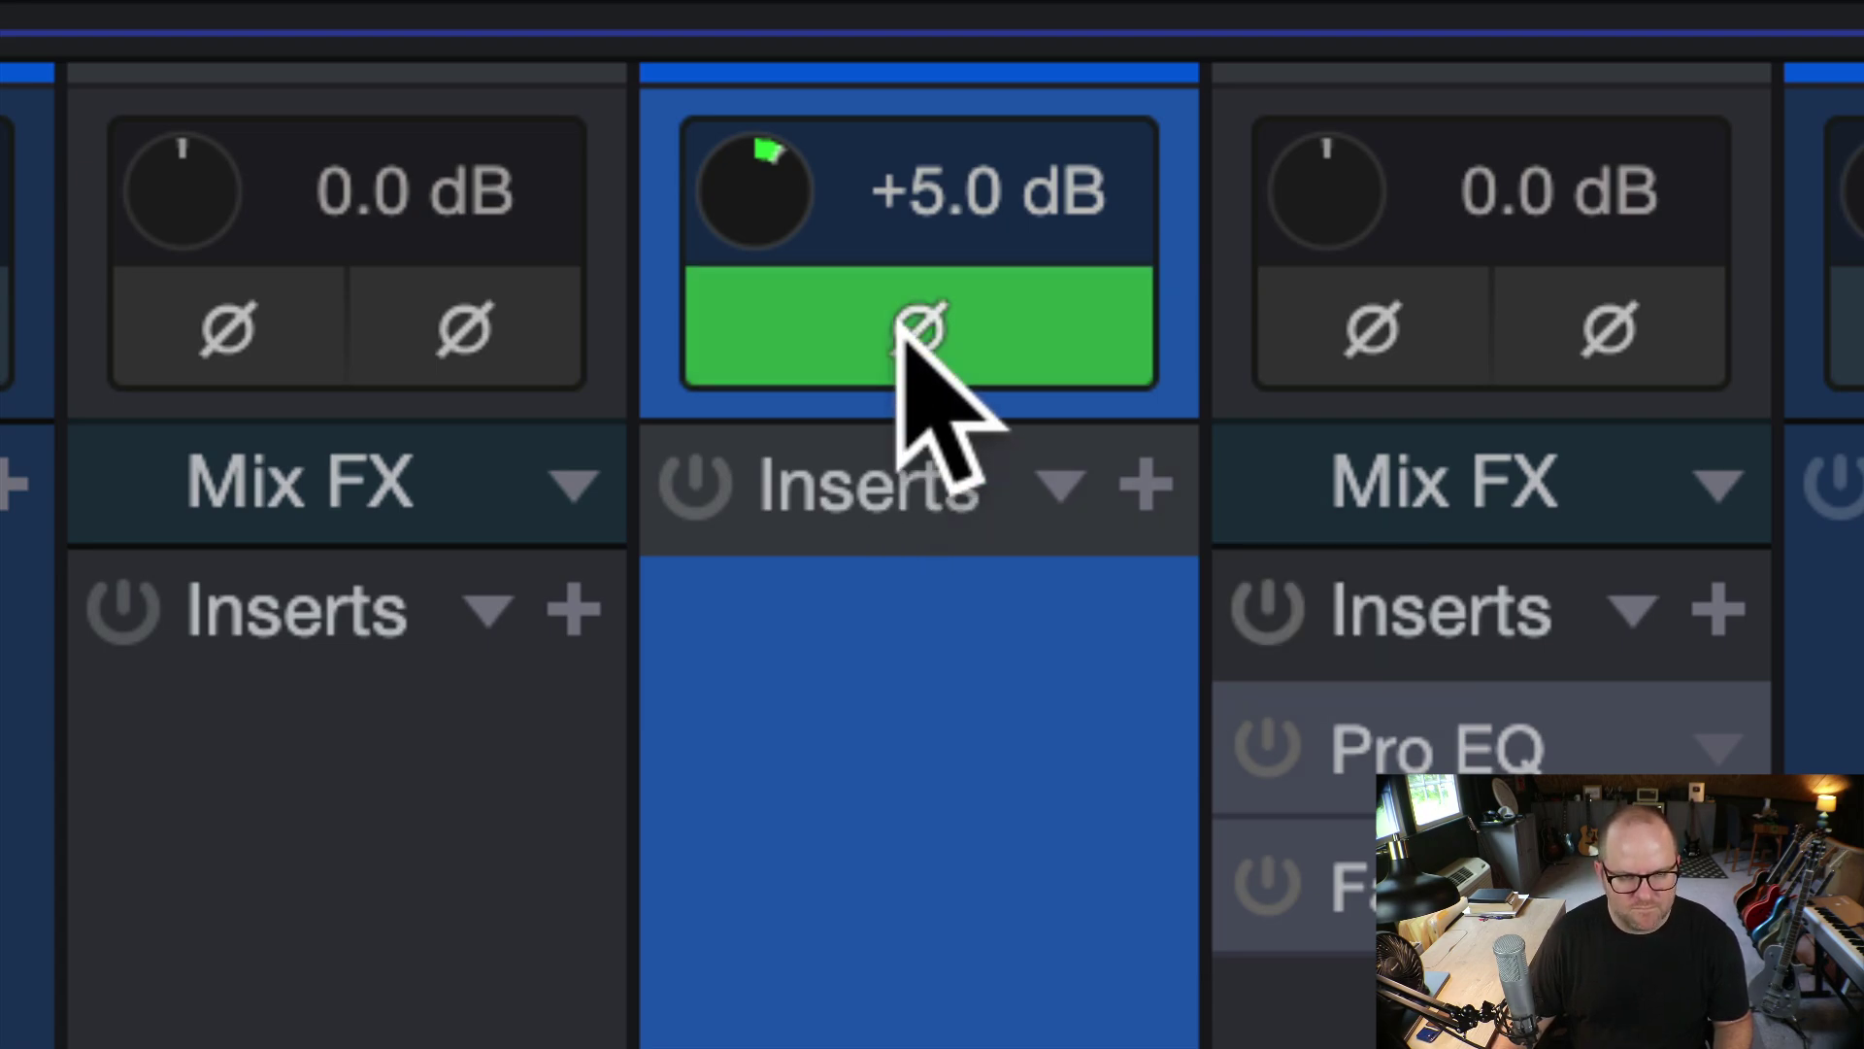
pyautogui.click(901, 330)
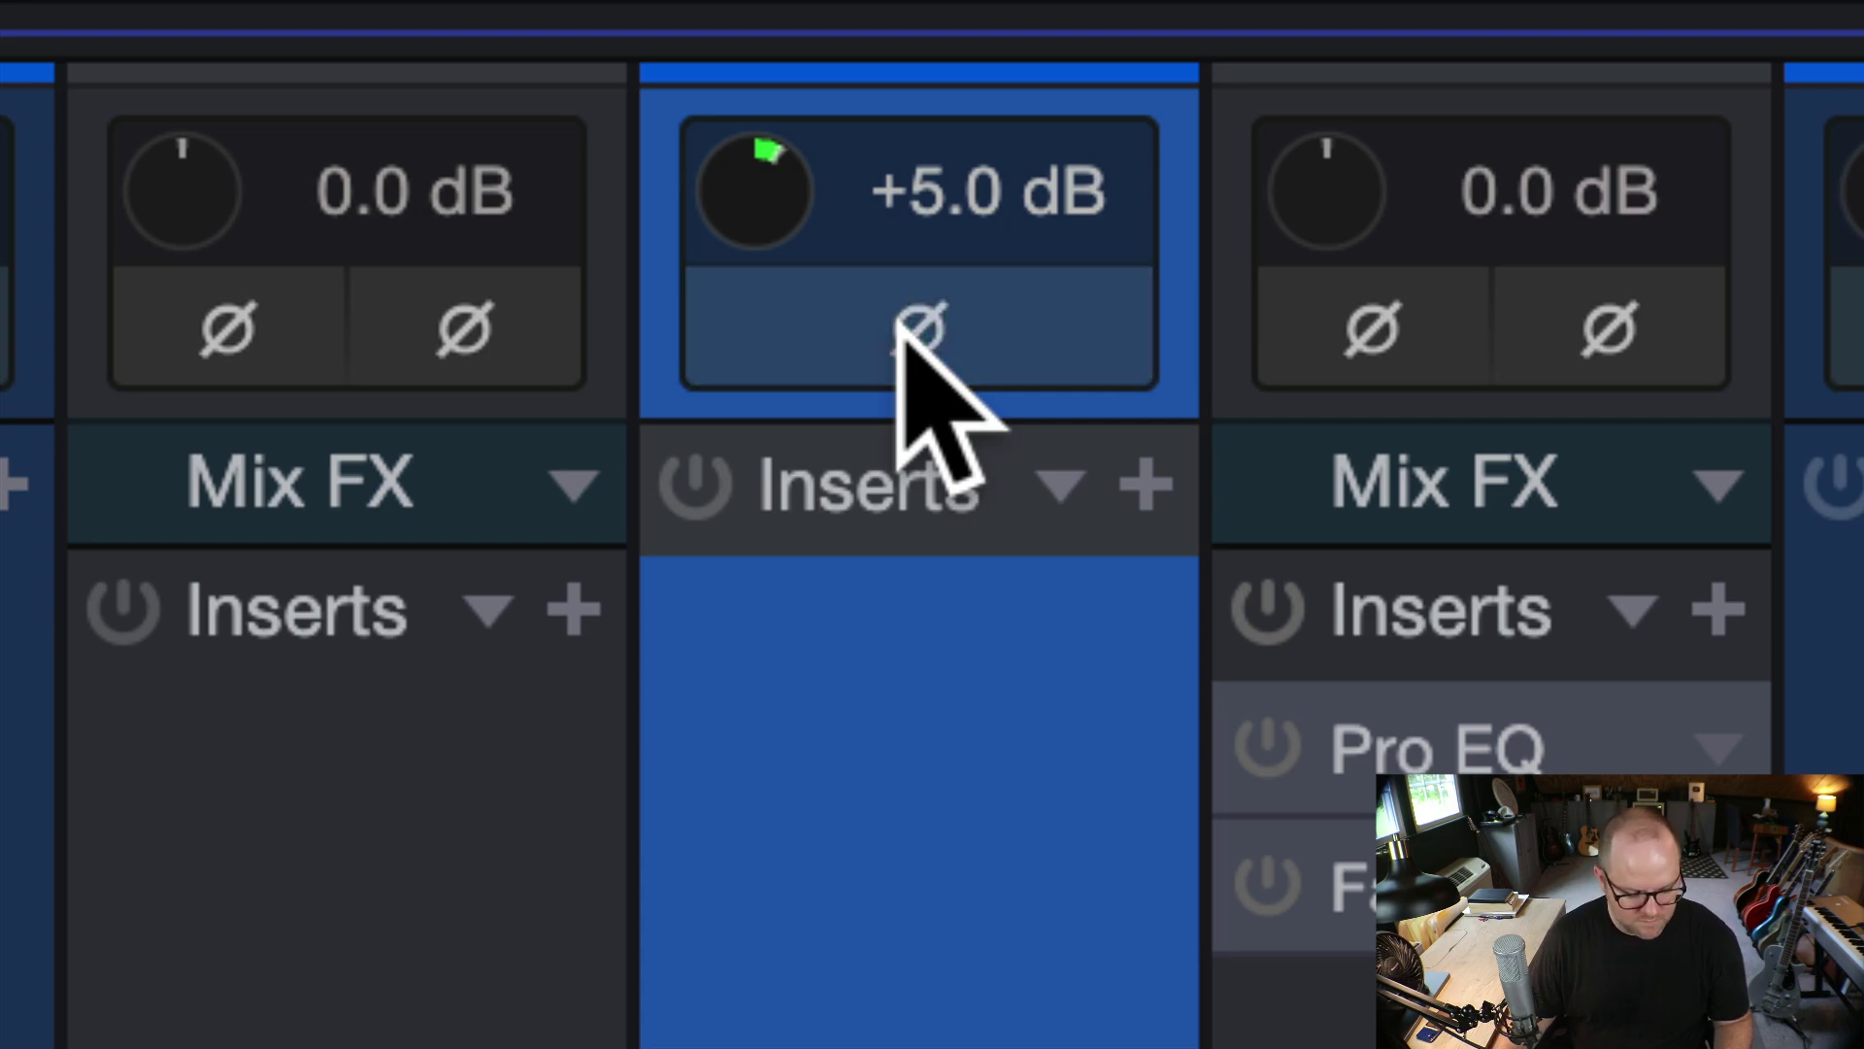
pyautogui.click(901, 330)
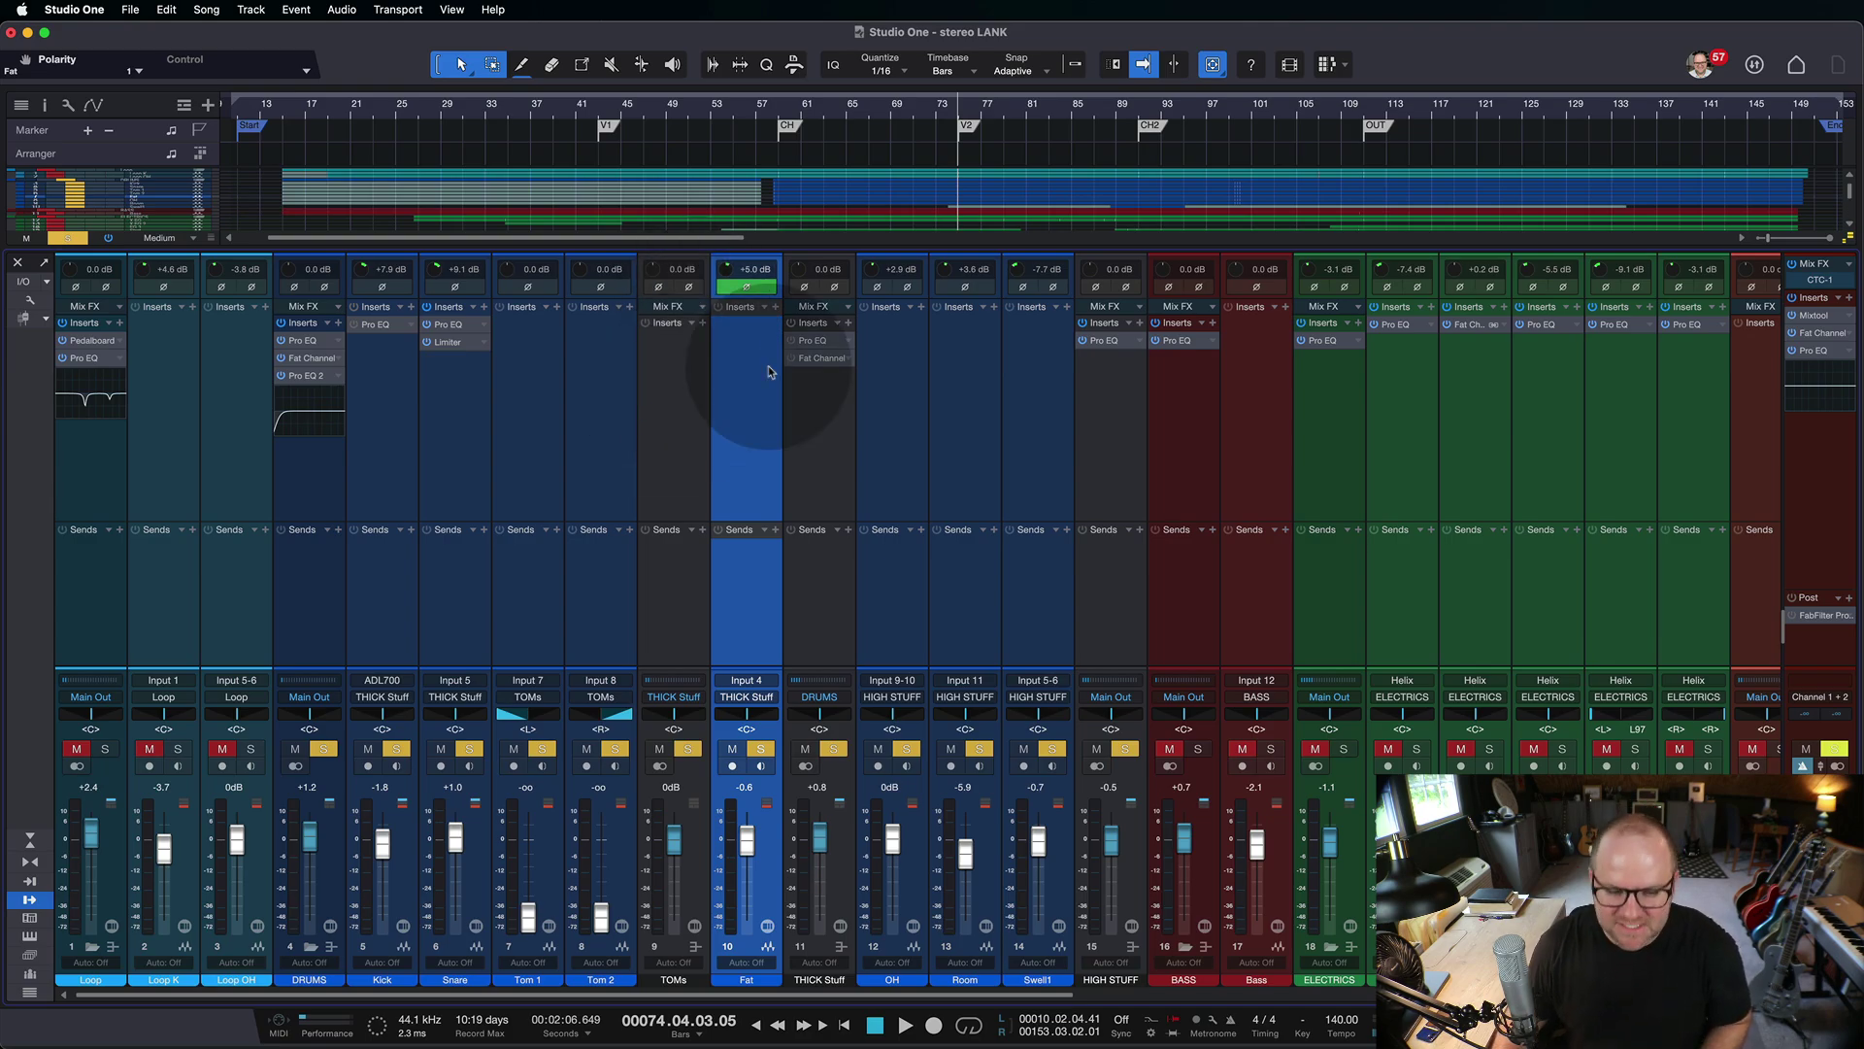
# Step: Select the stereo OH overhead channel and nudge its fader down slightly to -0.5
pyautogui.click(878, 340)
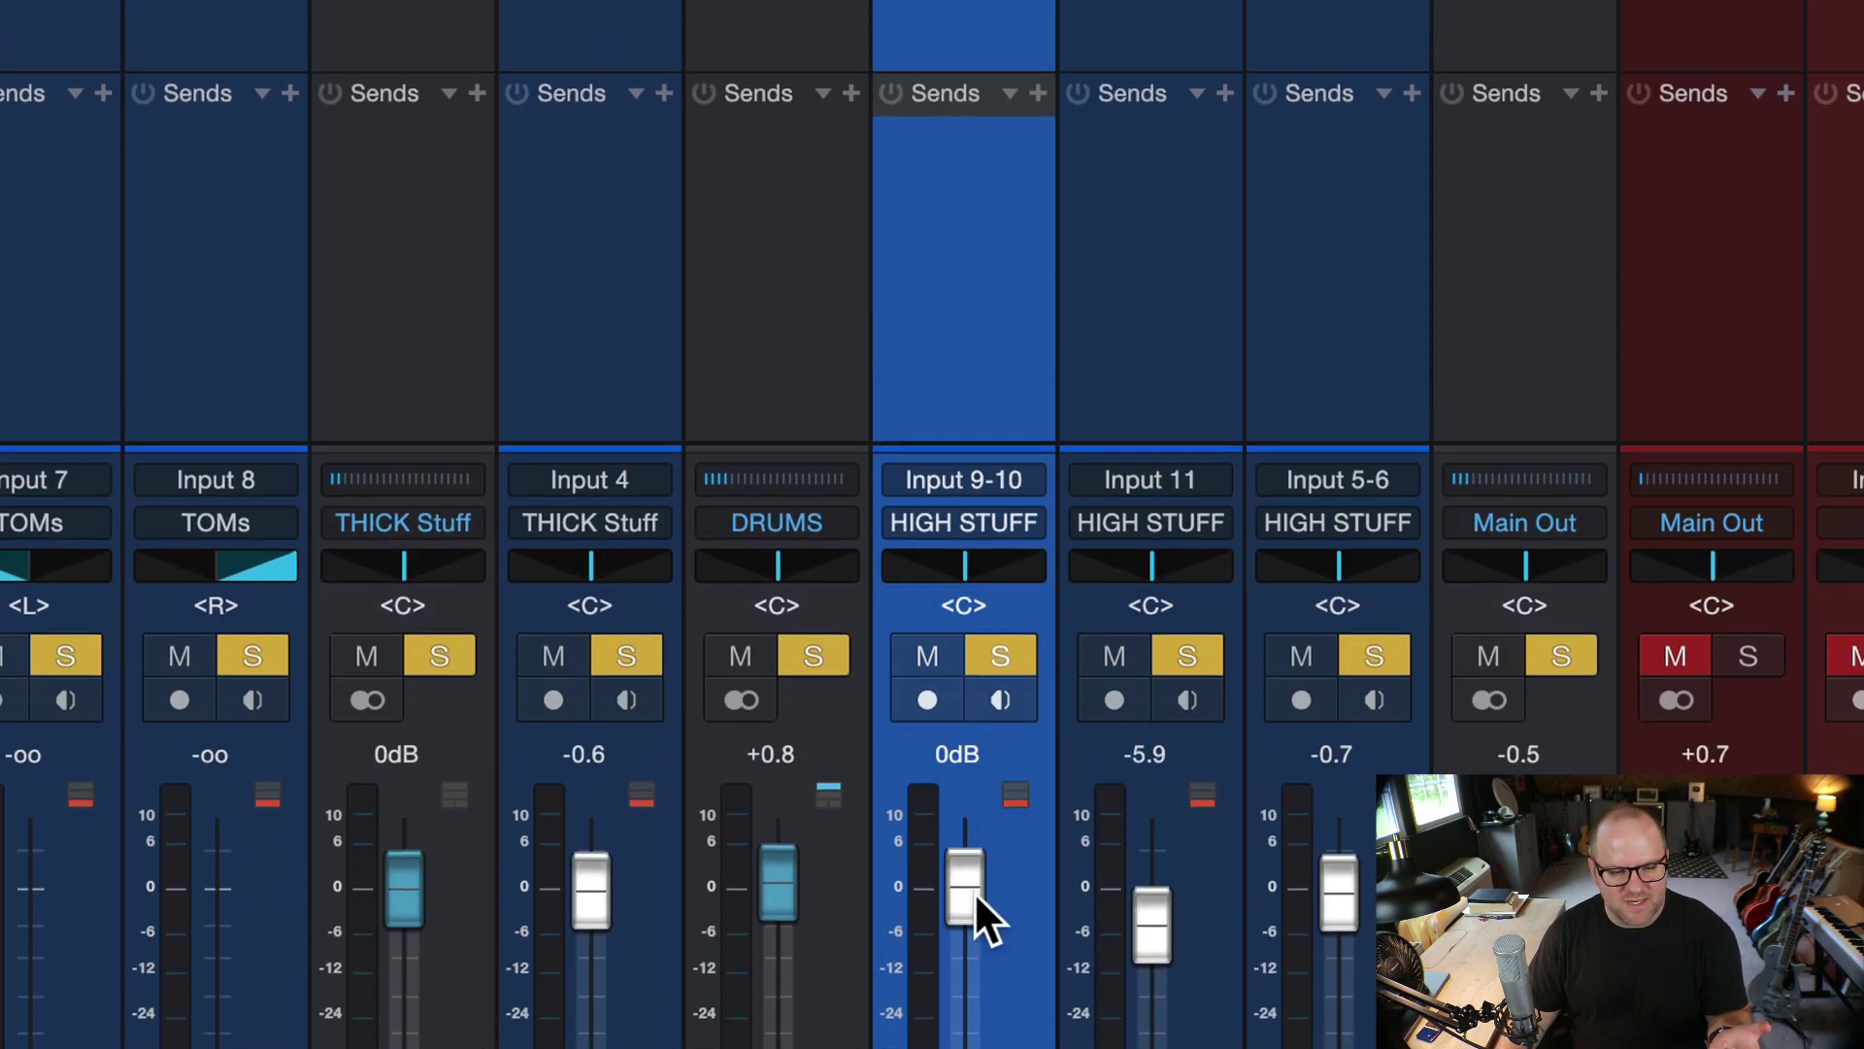
pyautogui.moveTo(975, 891)
pyautogui.mouseDown()
pyautogui.moveTo(976, 852)
pyautogui.moveTo(970, 879)
pyautogui.mouseUp()
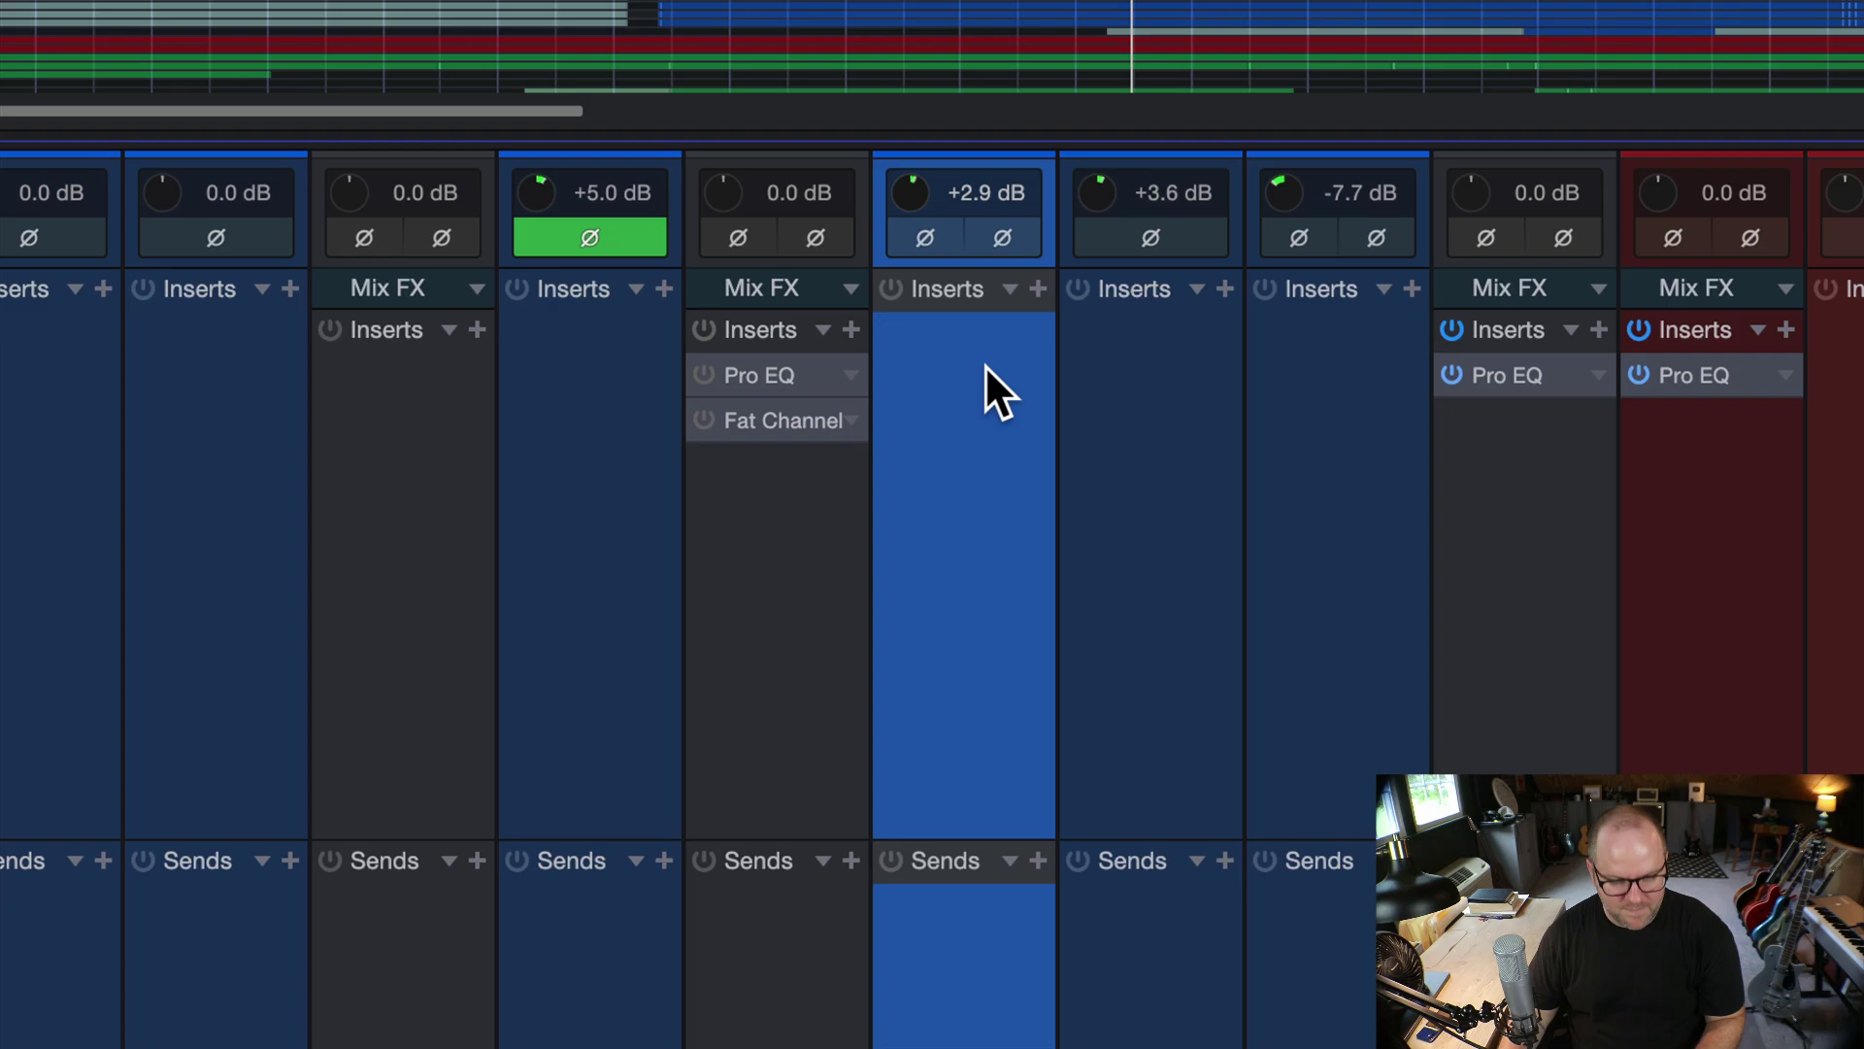
pyautogui.press('F3')
pyautogui.click(917, 576)
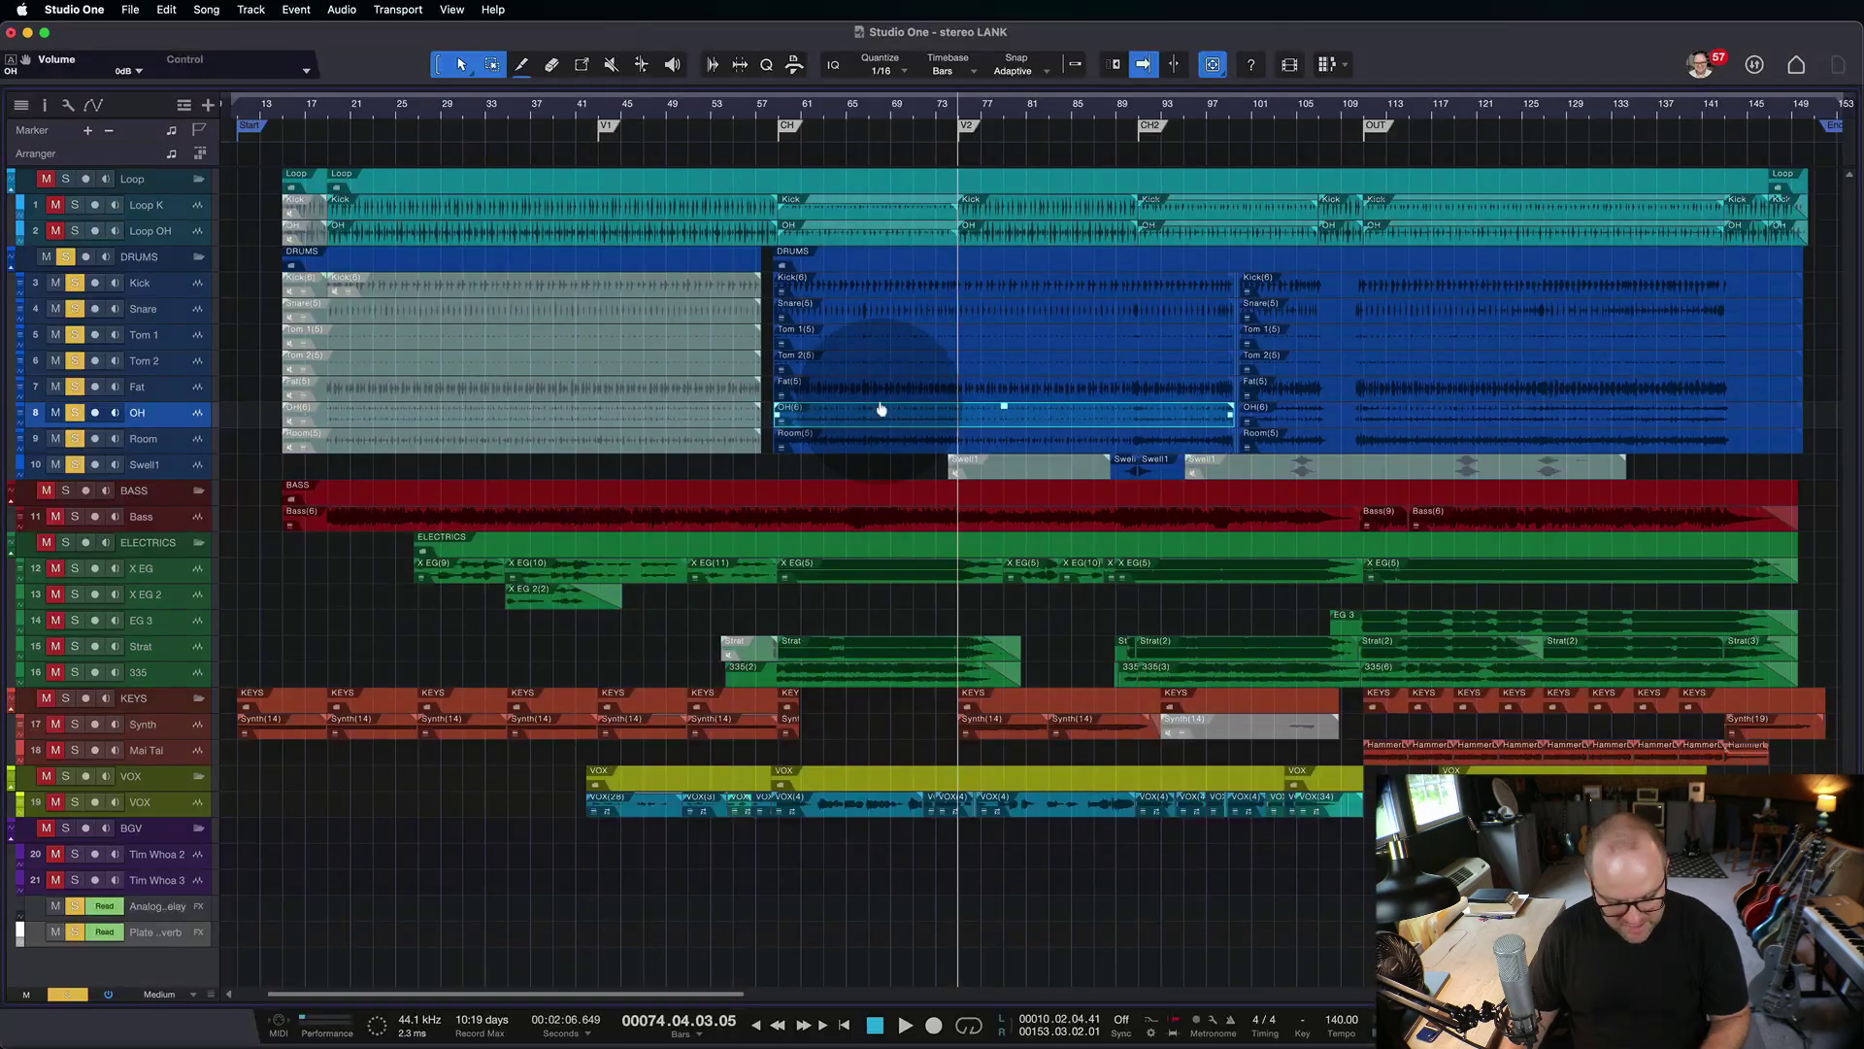
pyautogui.press('F3')
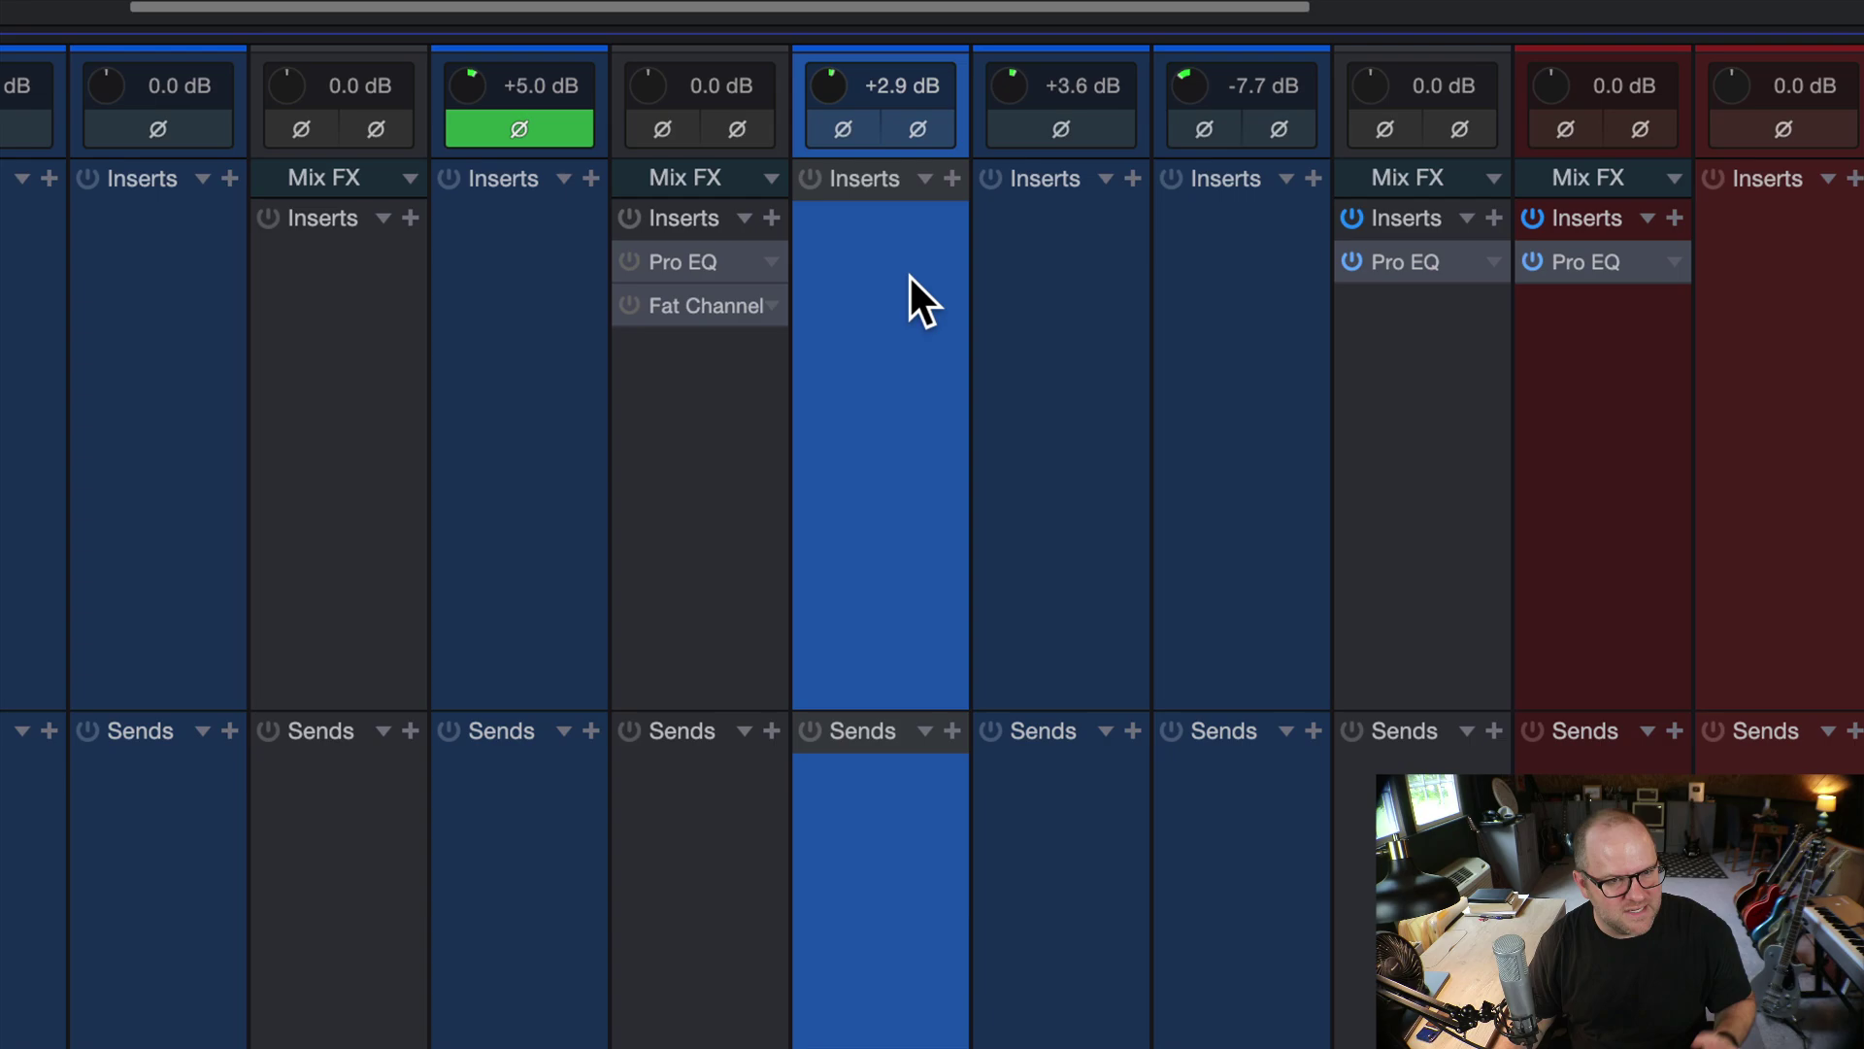
pyautogui.click(922, 132)
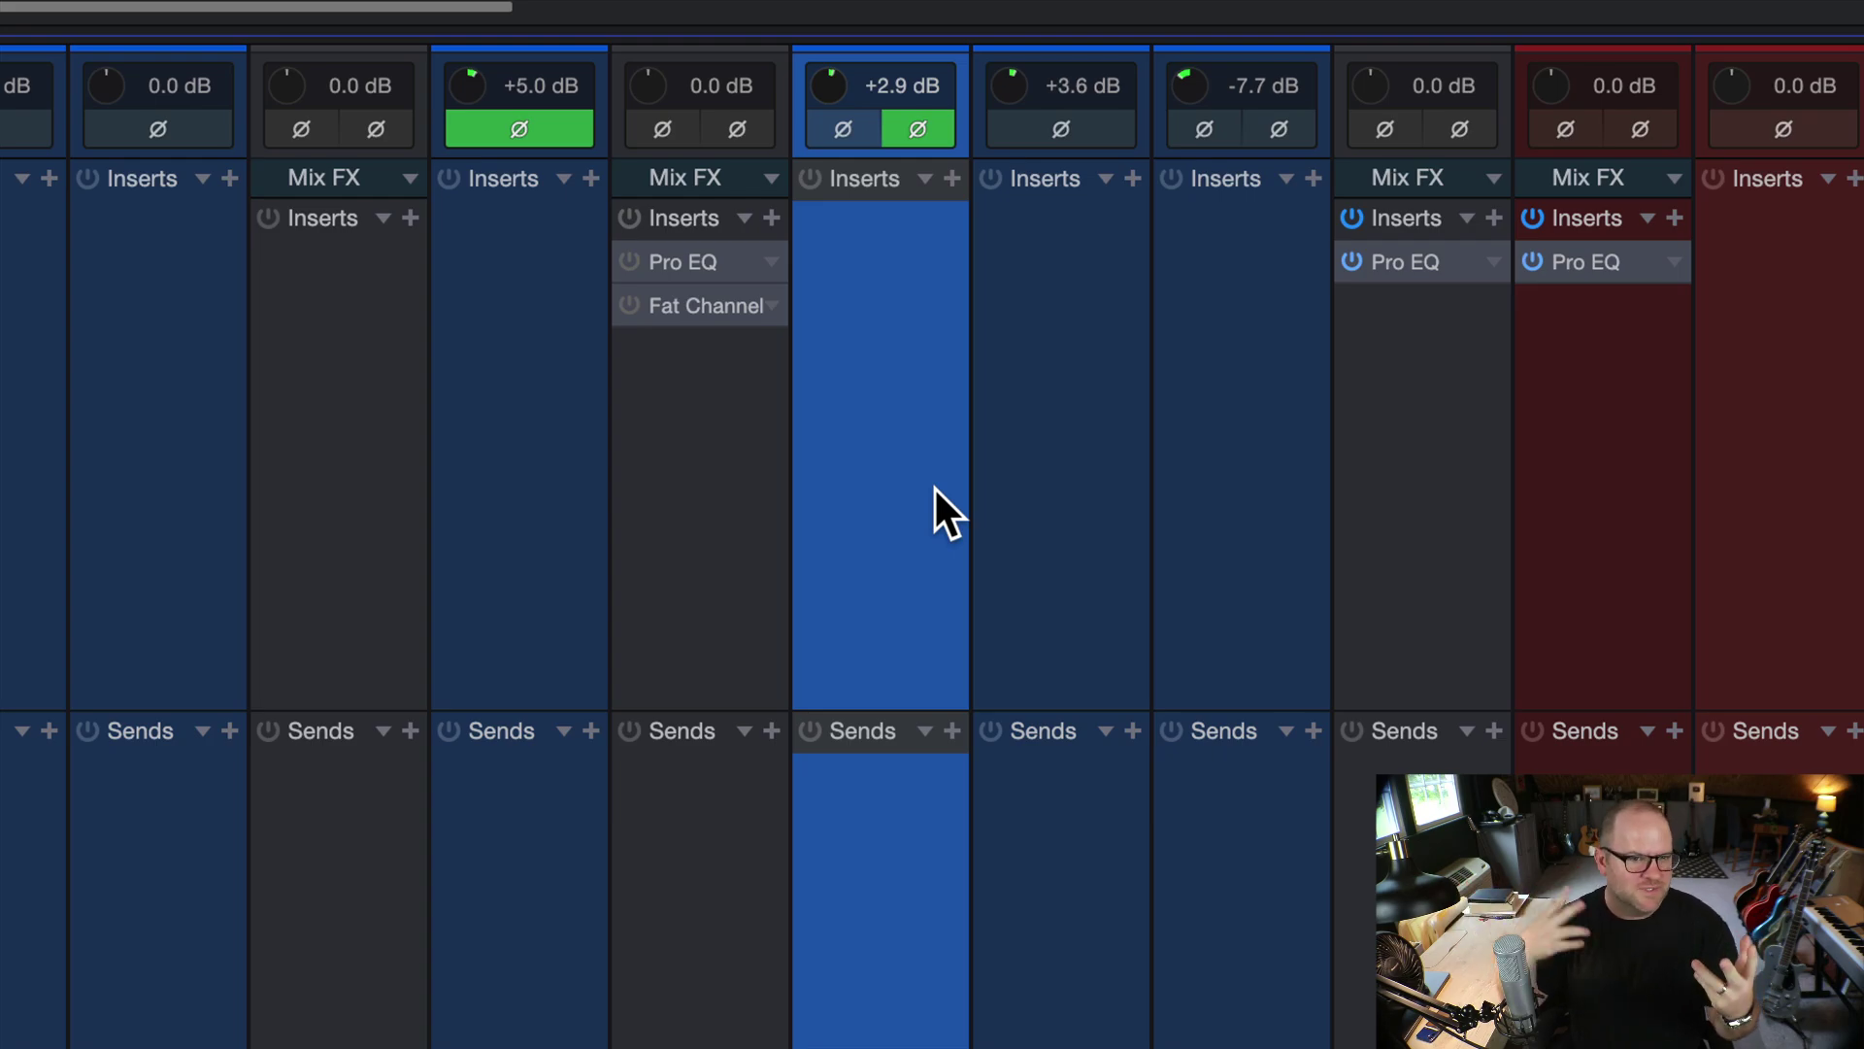
pyautogui.click(914, 127)
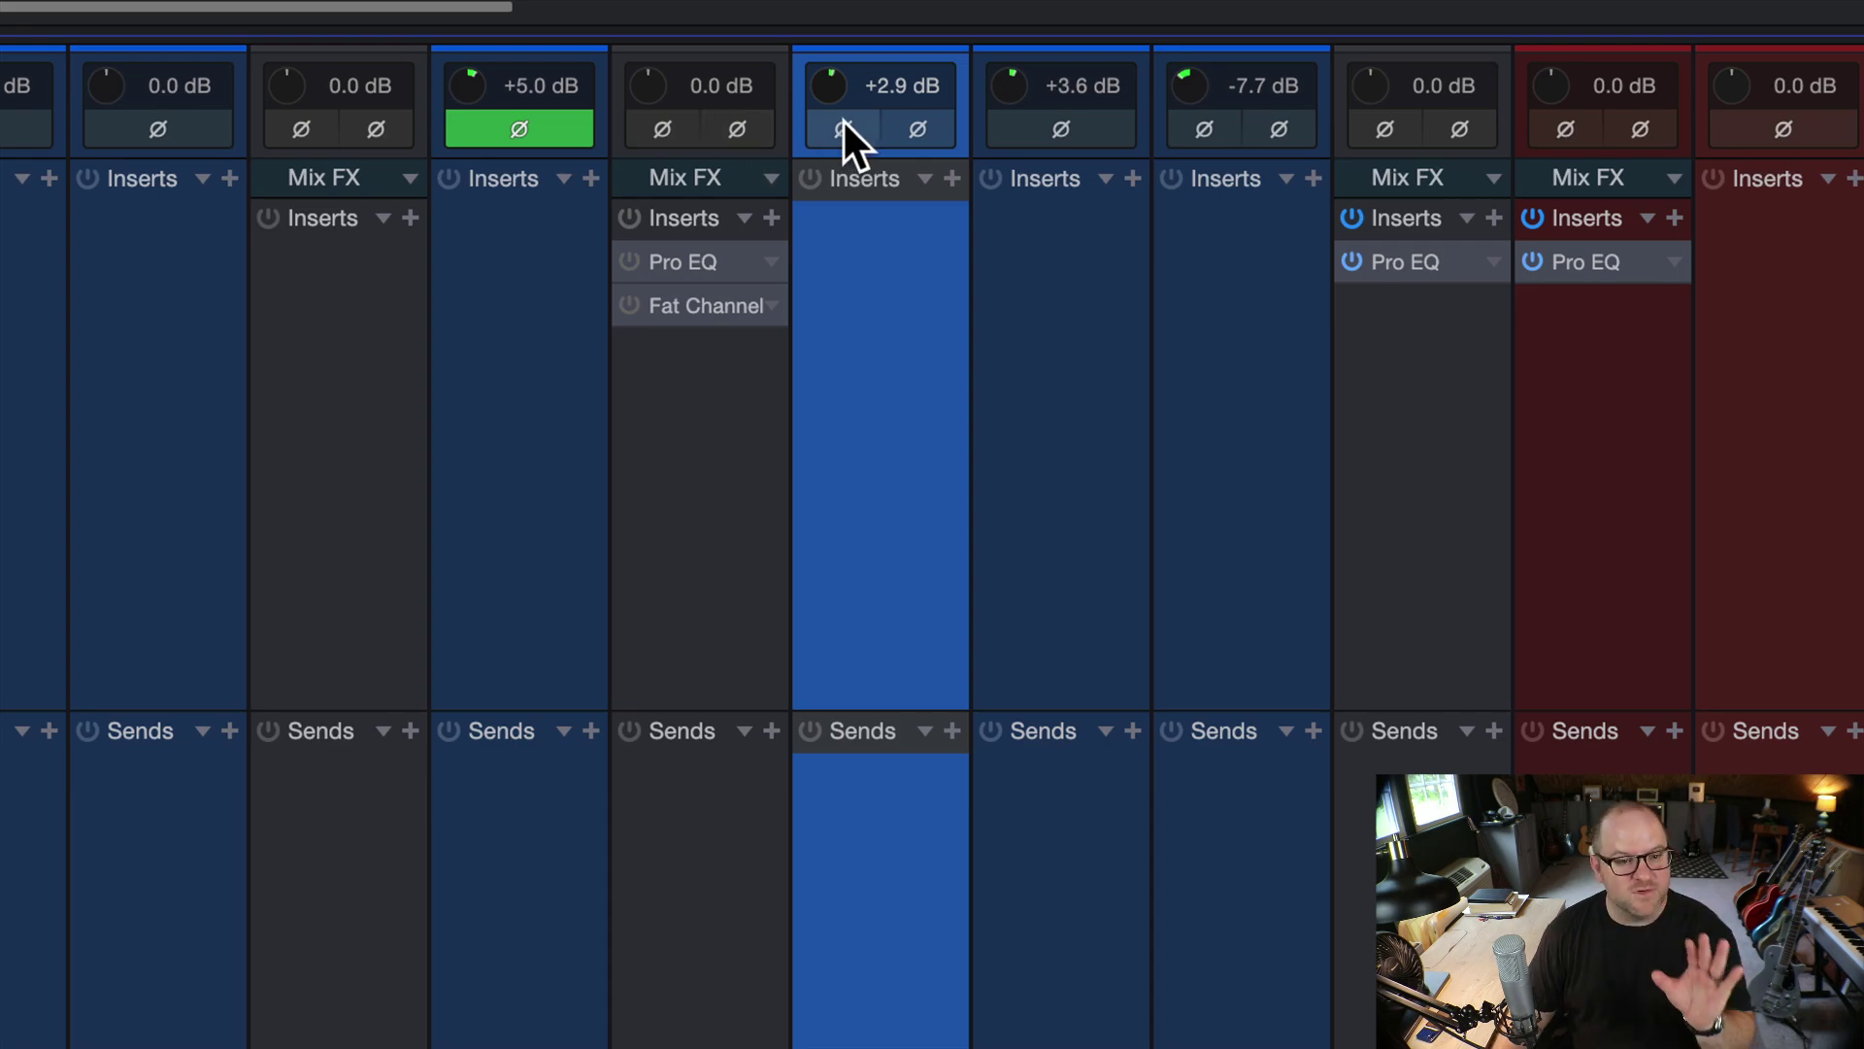
# Step: Invert polarity on both sides of the OH channel, then switch the inversion back off
pyautogui.click(917, 130)
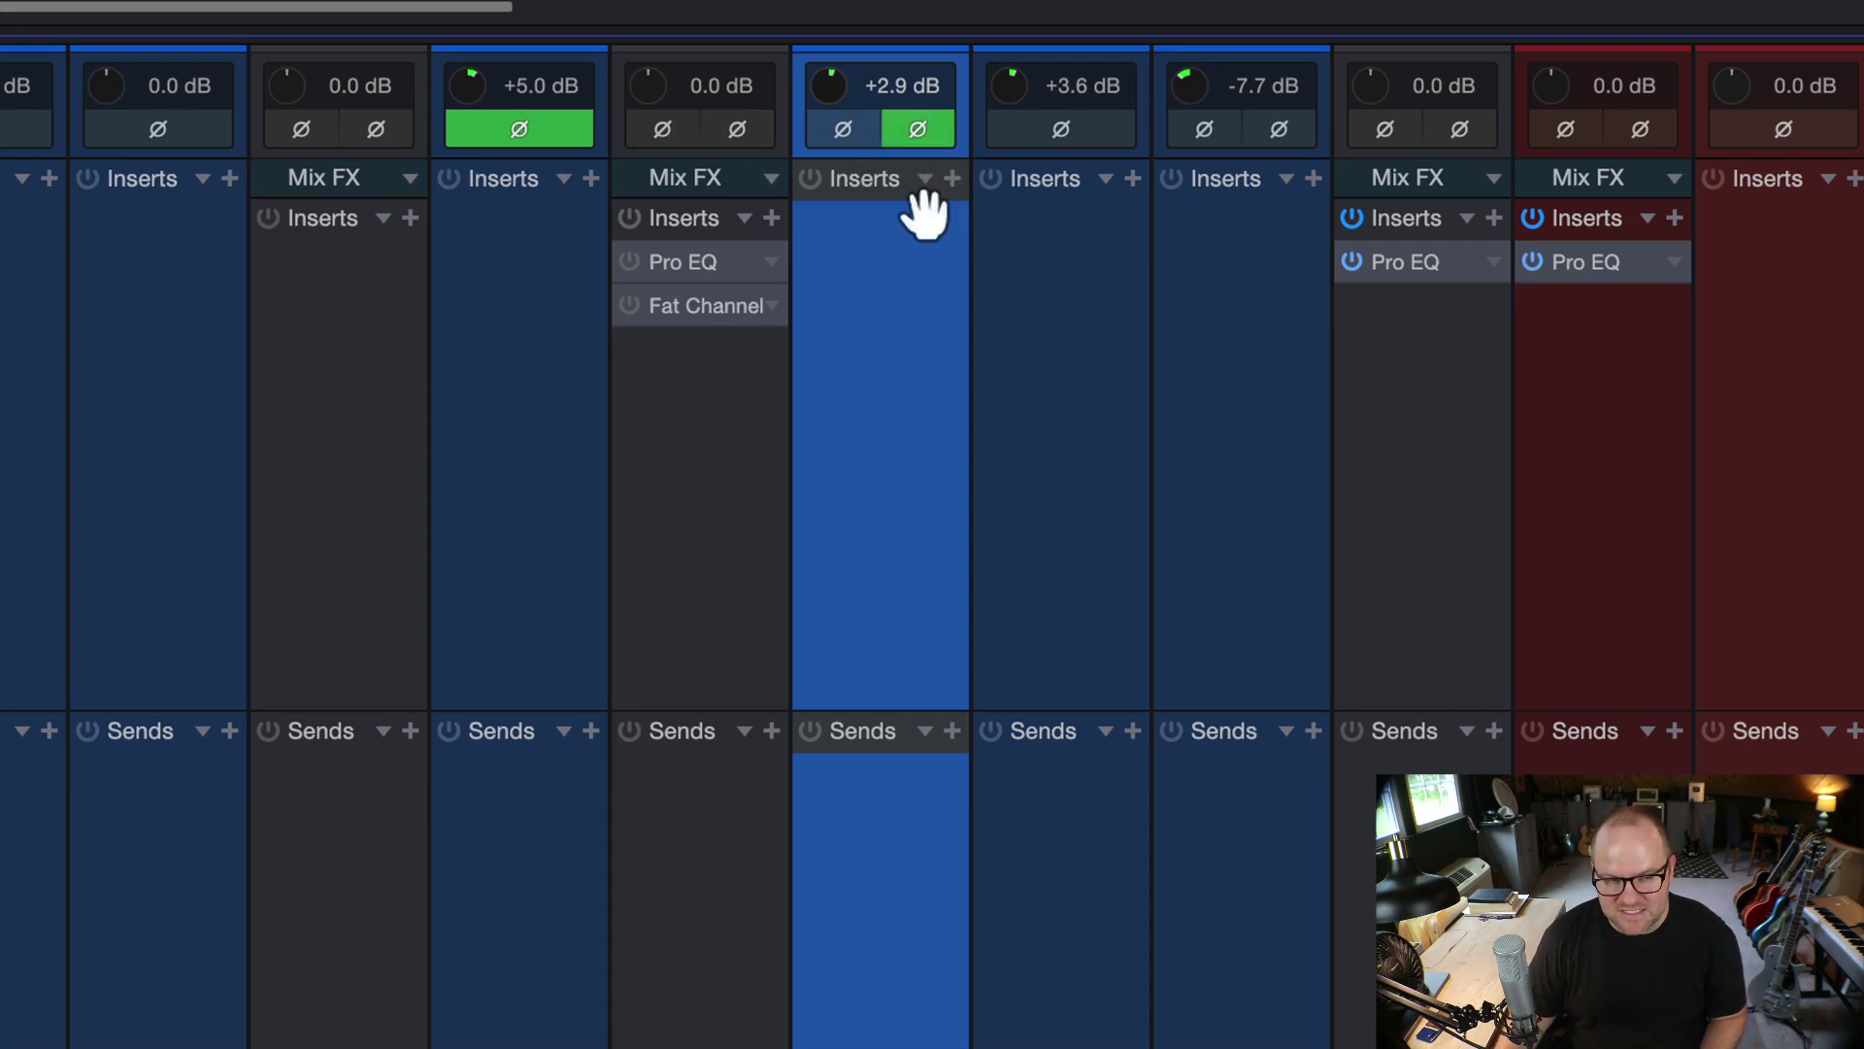
pyautogui.click(843, 130)
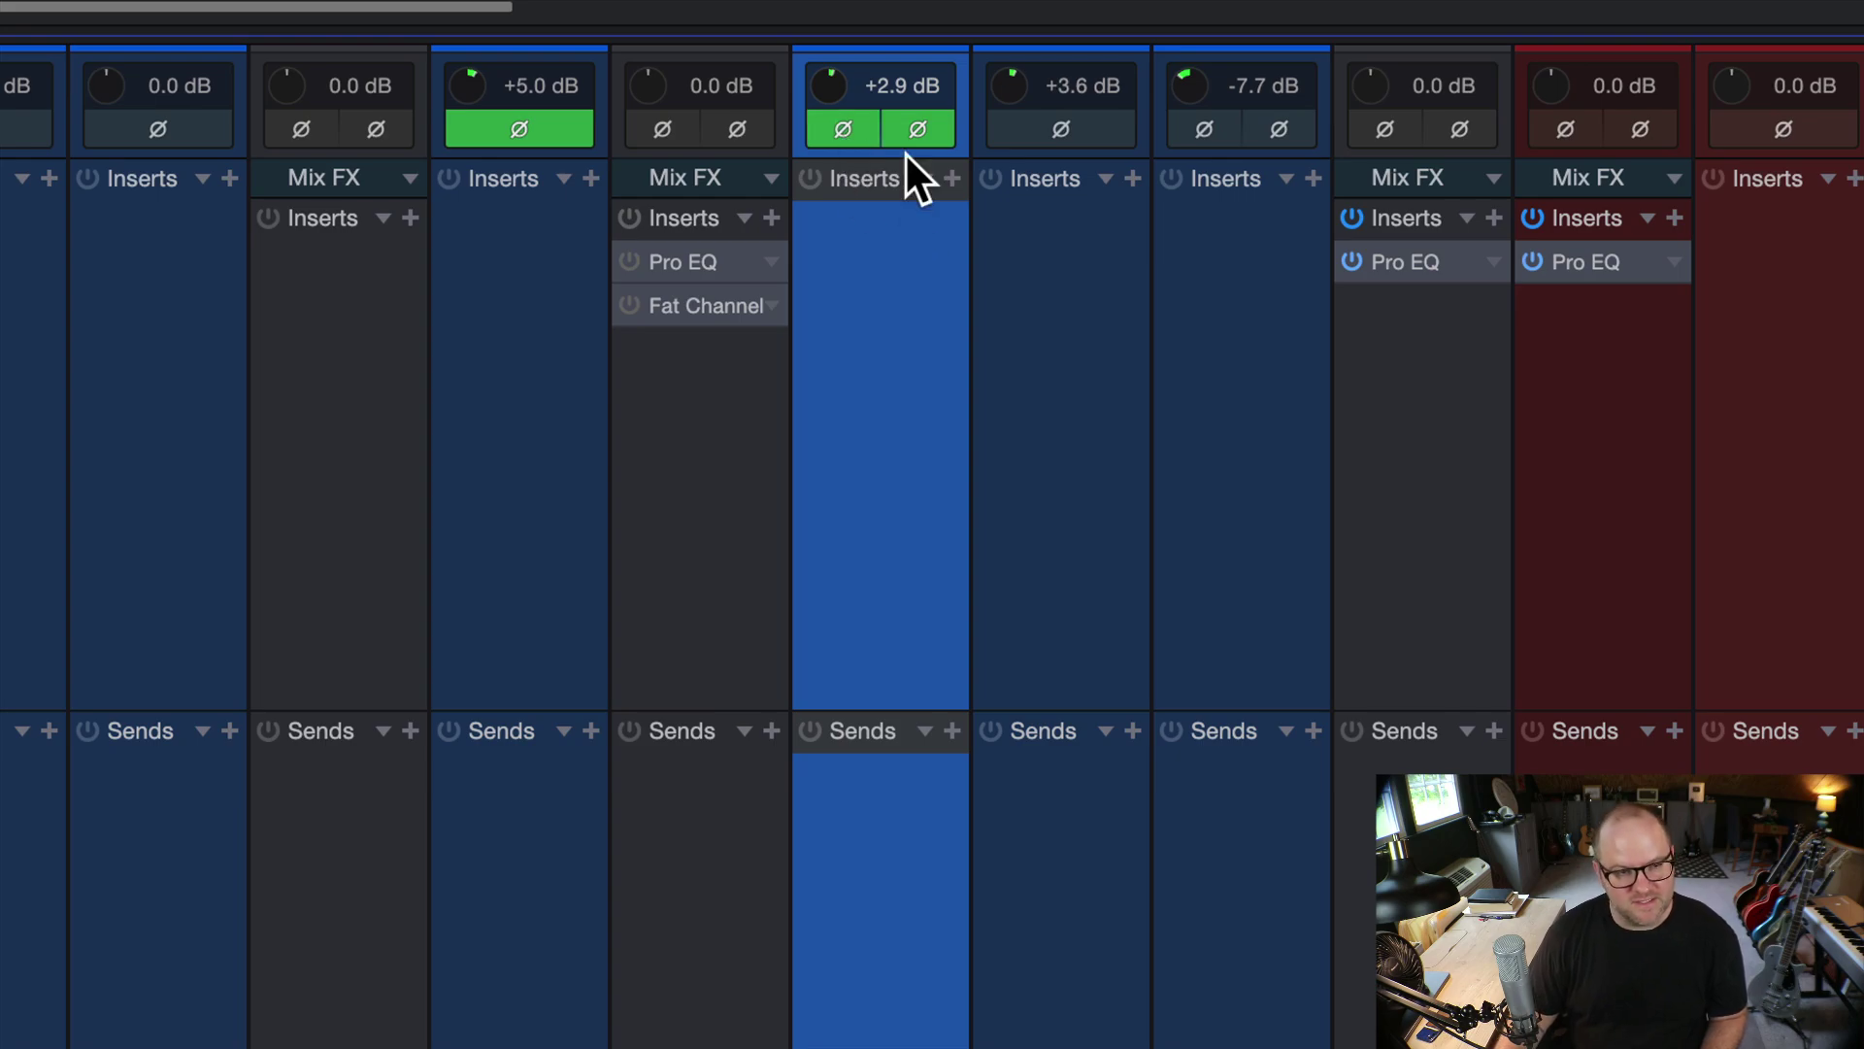
pyautogui.click(893, 128)
pyautogui.click(854, 129)
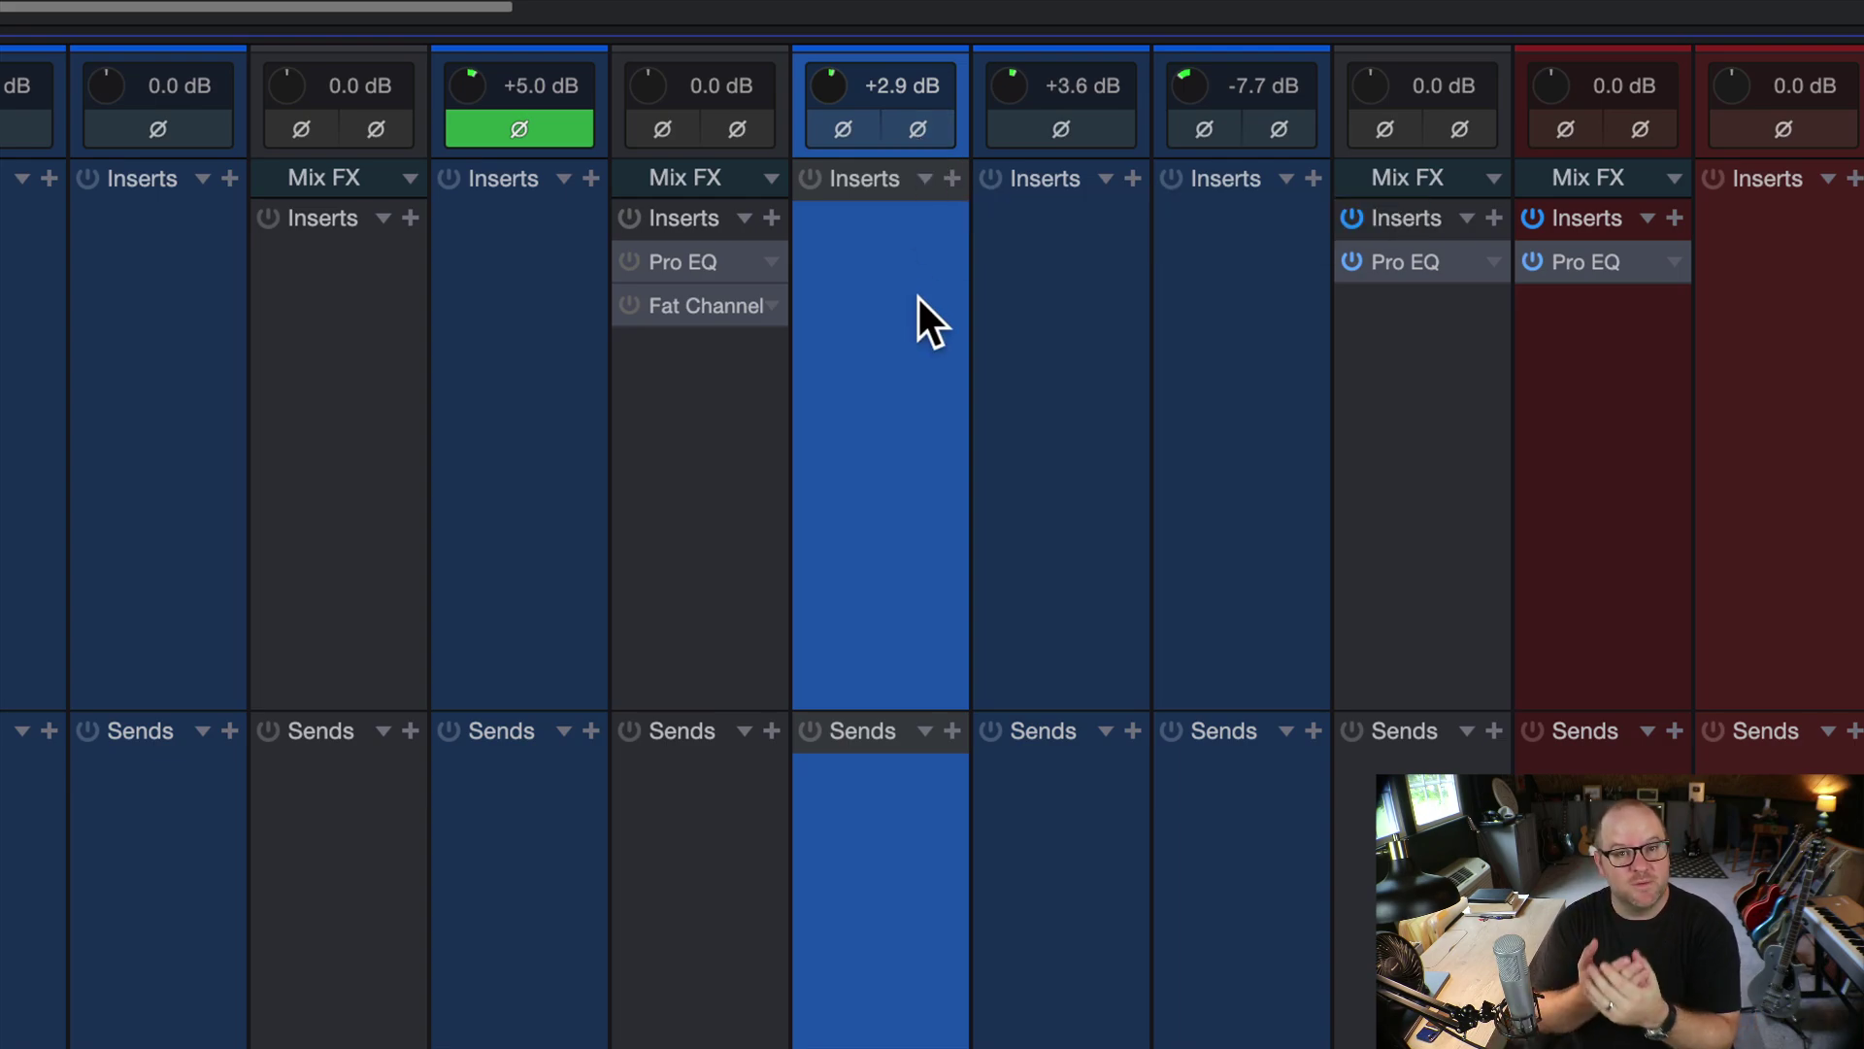
pyautogui.click(943, 135)
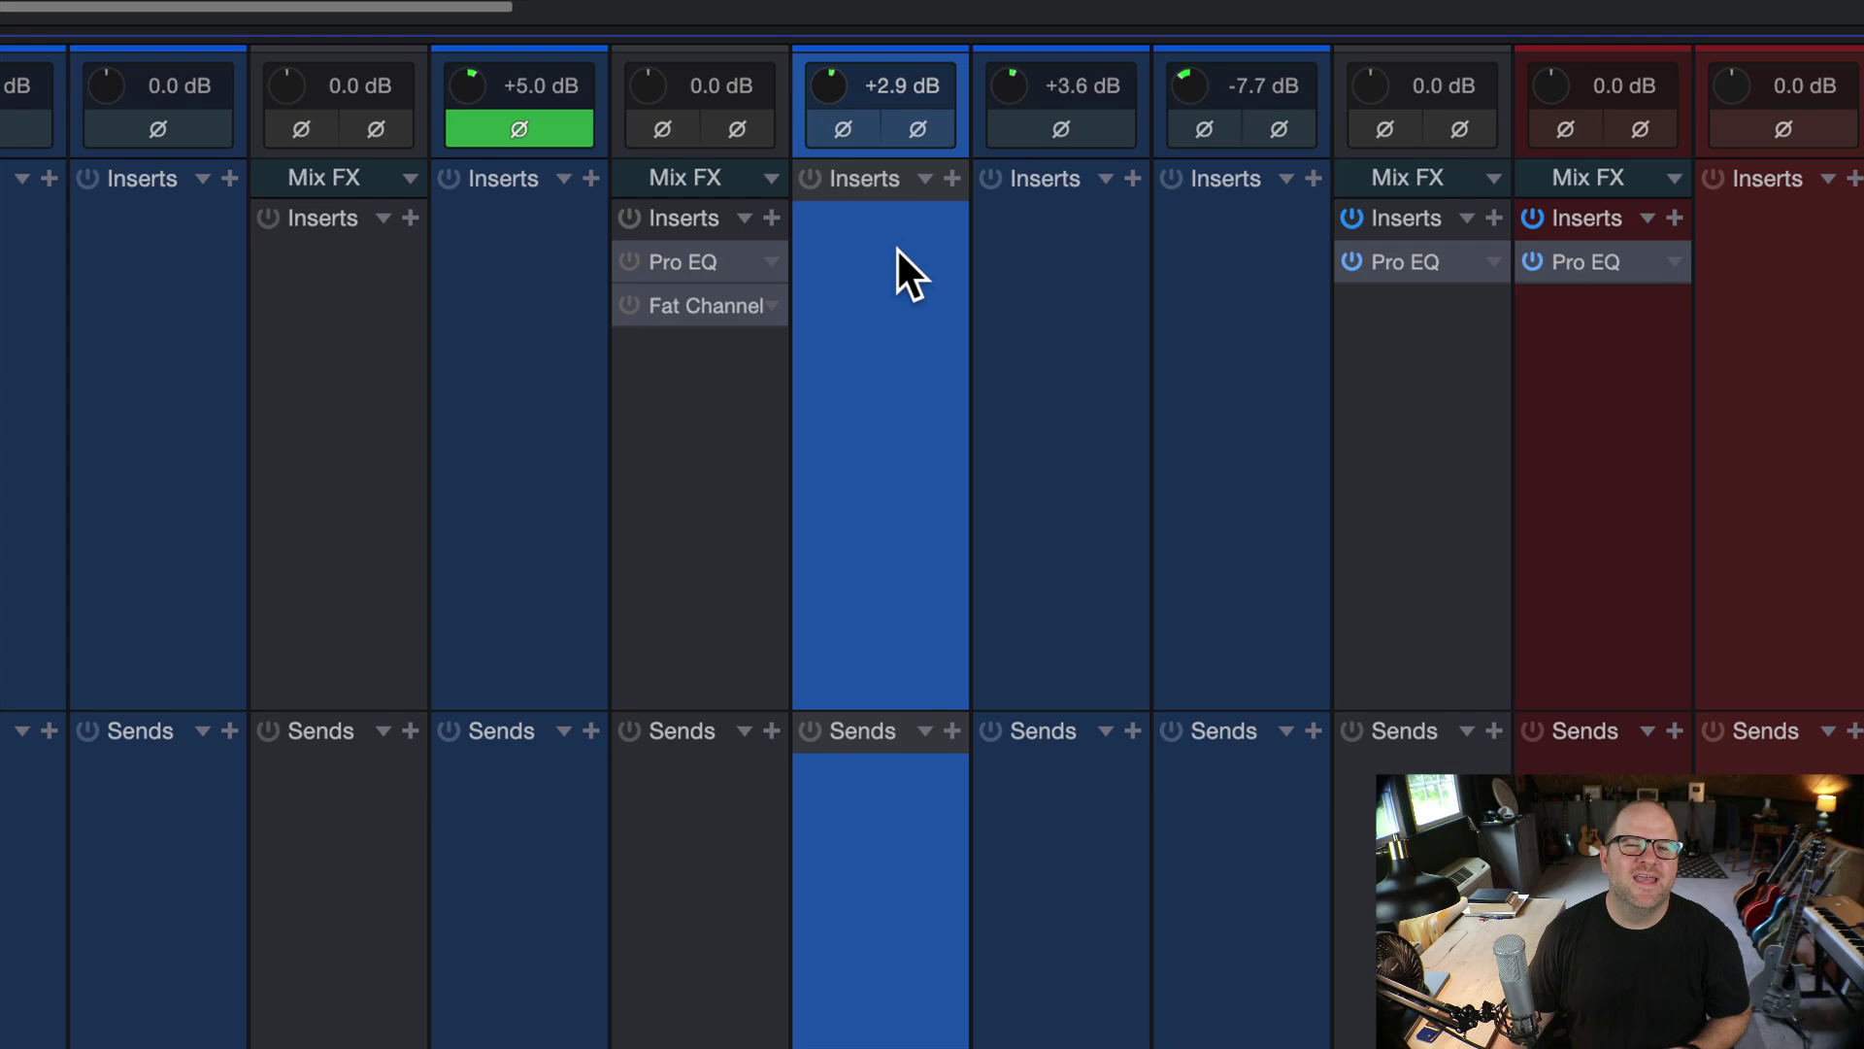
# Step: Invert OH polarity on both sides again, toggle the left side, then return to normal
pyautogui.click(909, 132)
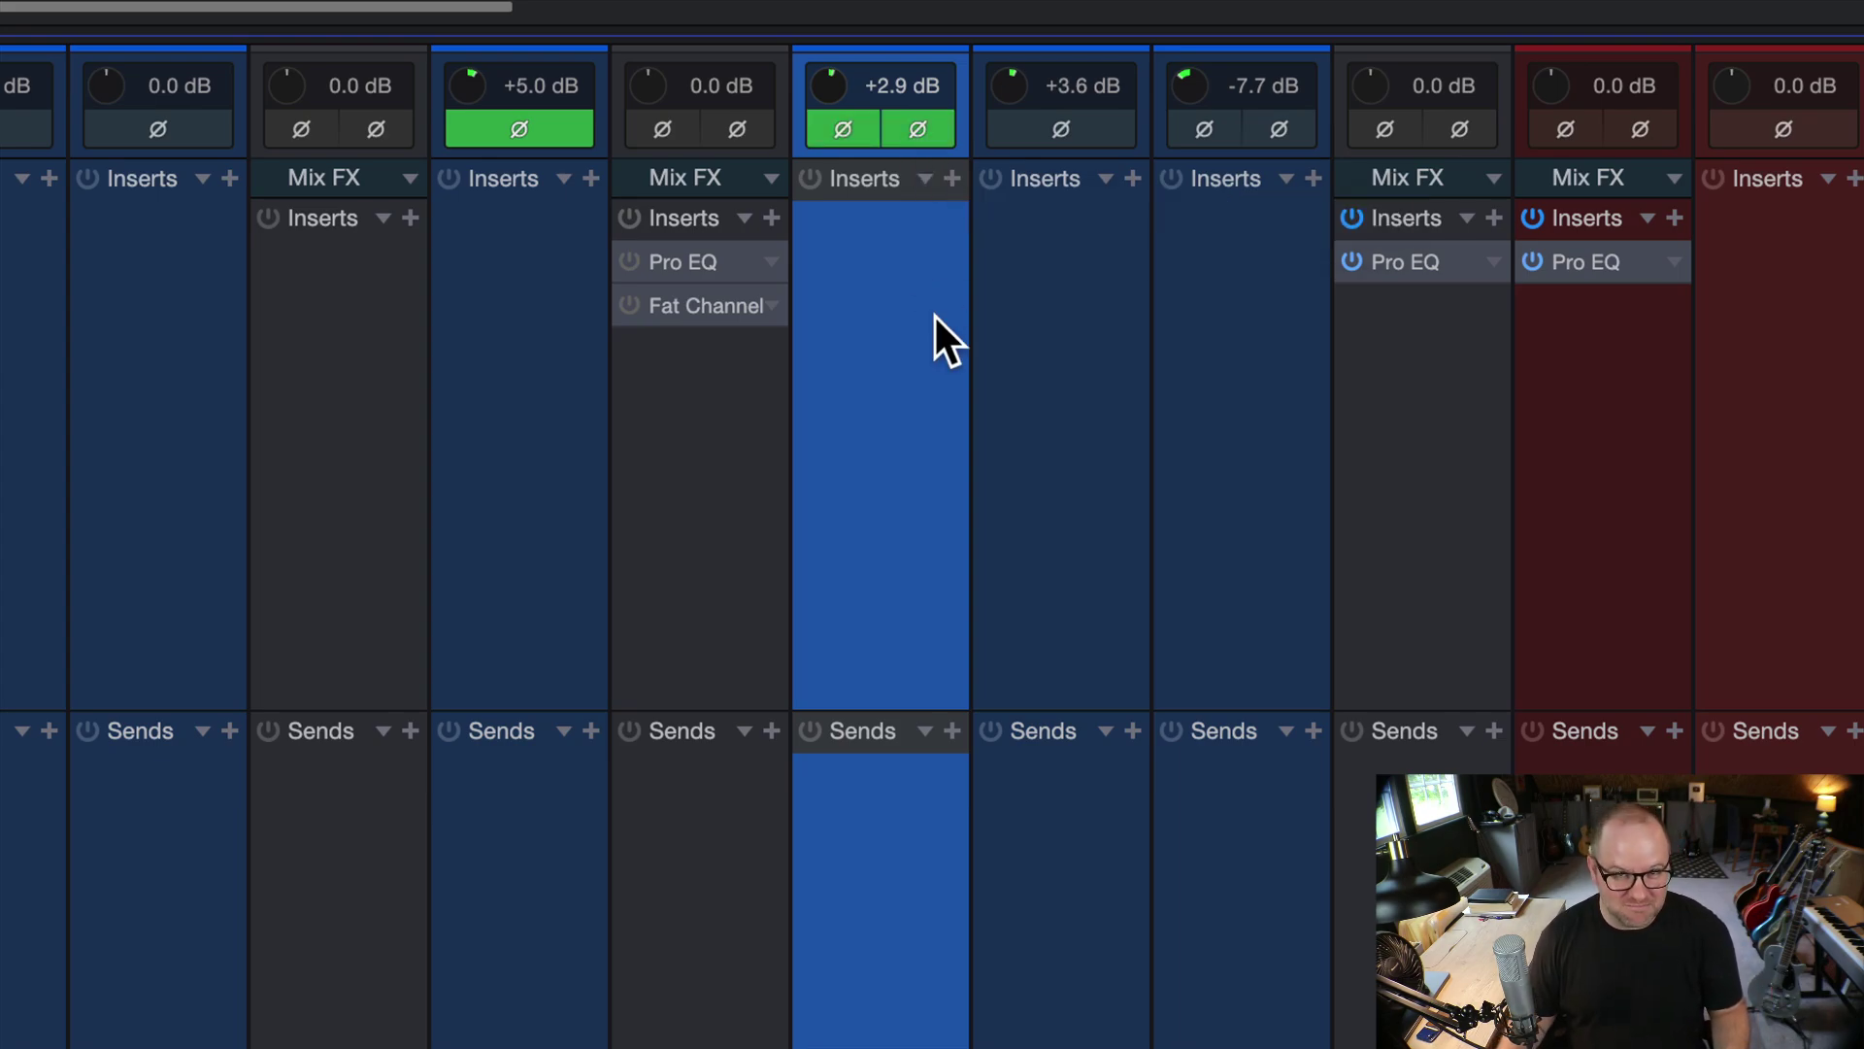
pyautogui.click(905, 136)
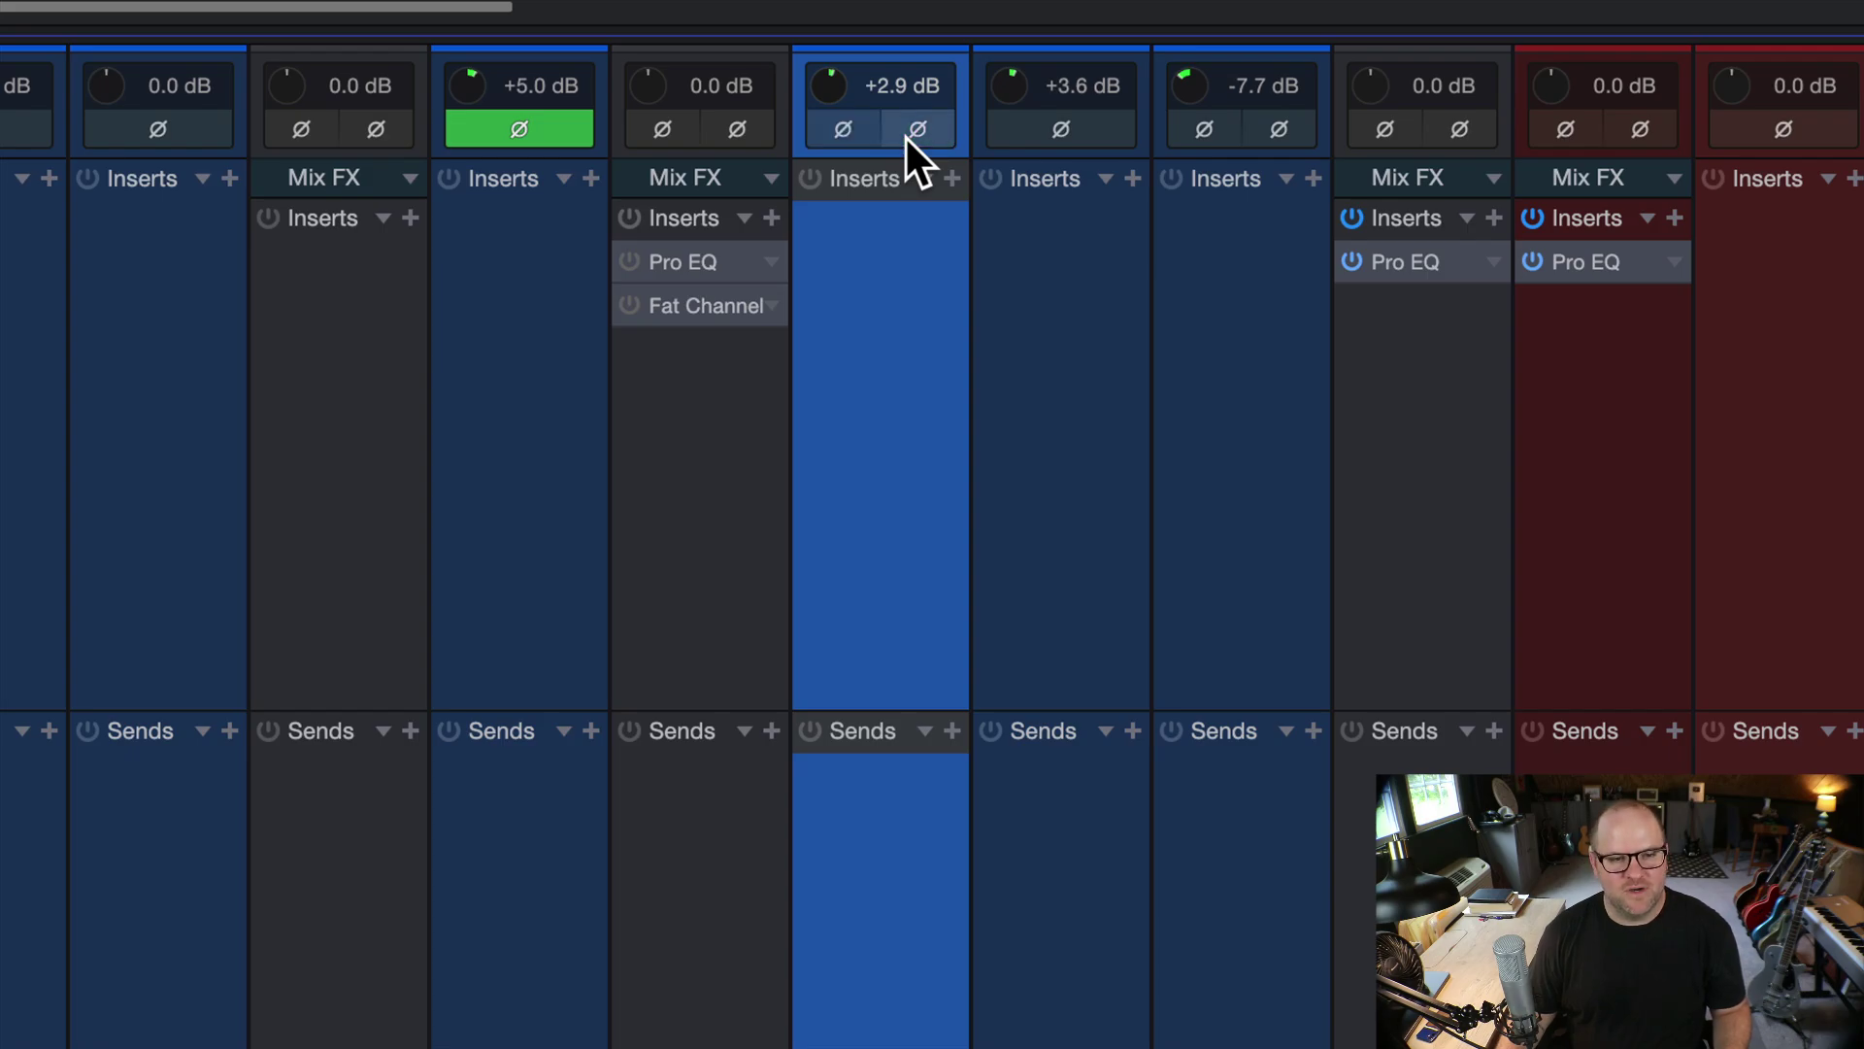
pyautogui.click(905, 136)
pyautogui.click(888, 136)
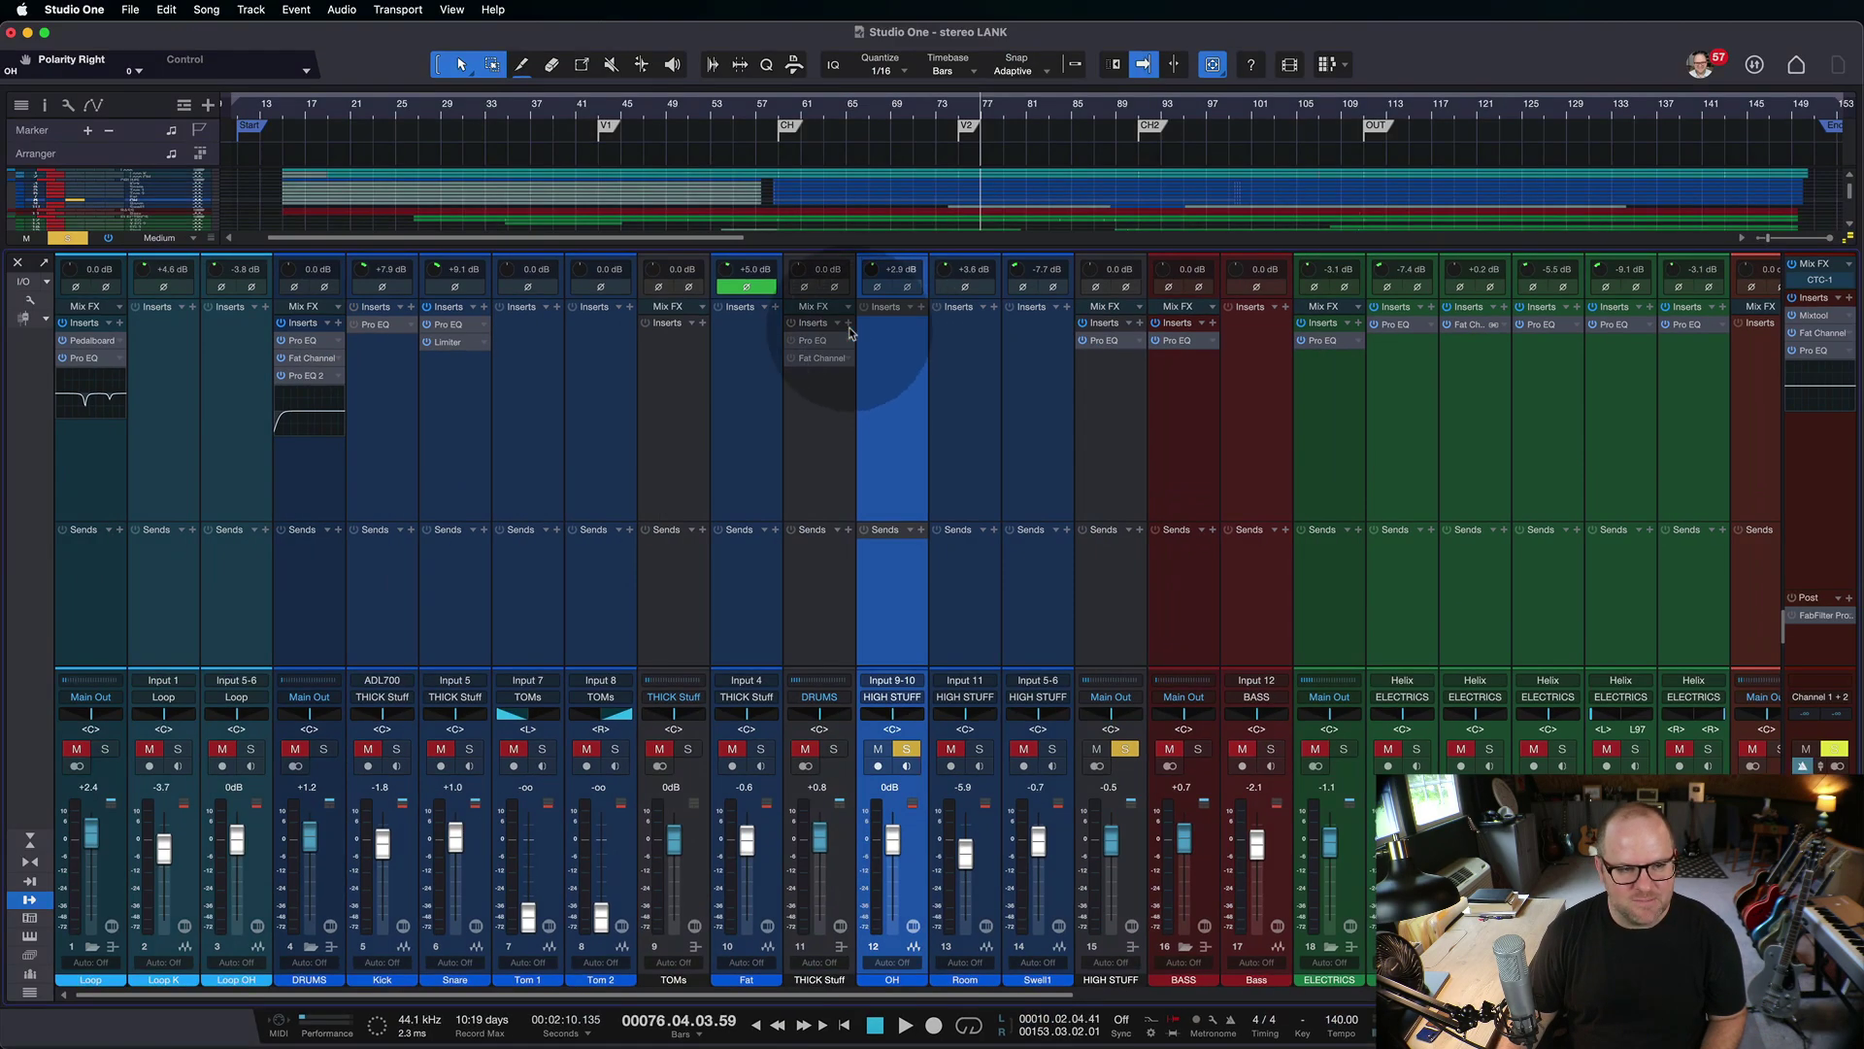
# Step: Dismiss the Fat channel's options, solo channels 1–15, then select only the OH channel
pyautogui.rightClick(545, 341)
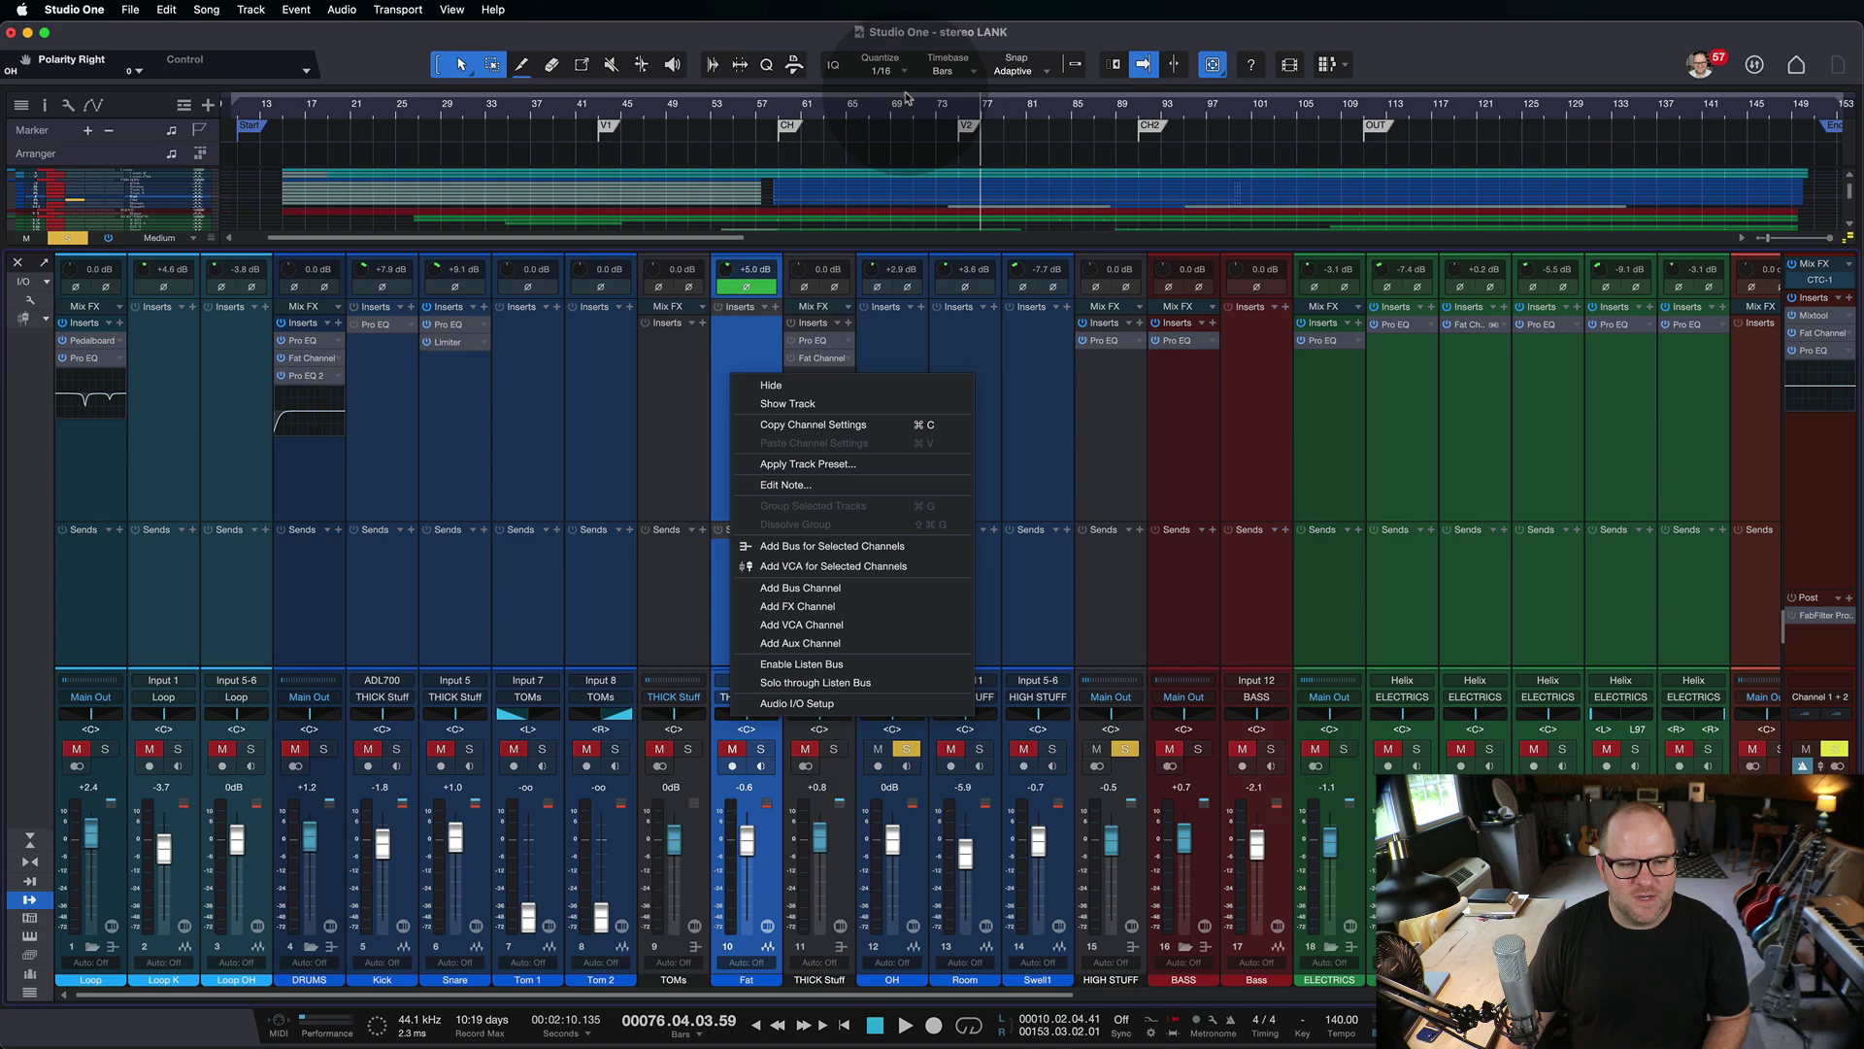
pyautogui.click(738, 289)
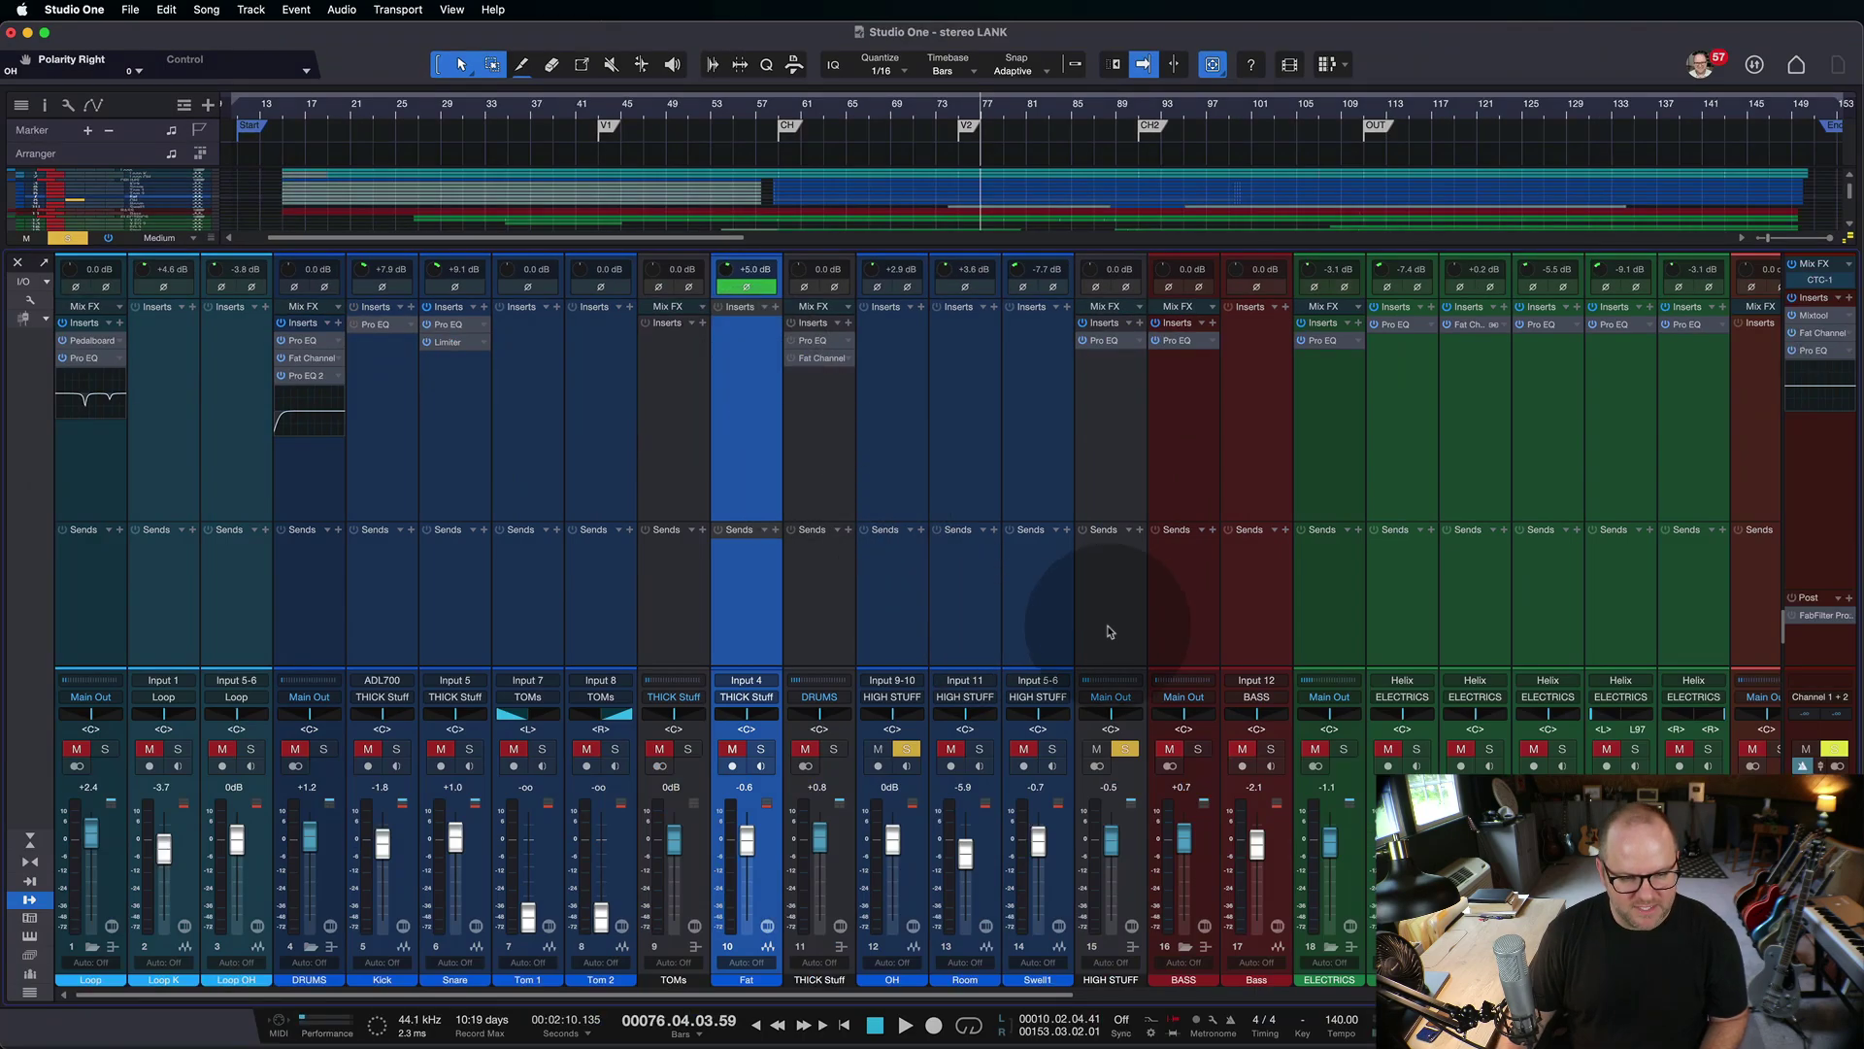
pyautogui.click(1029, 604)
pyautogui.keyDown('shift'); pyautogui.click(1078, 624); pyautogui.keyUp('shift')
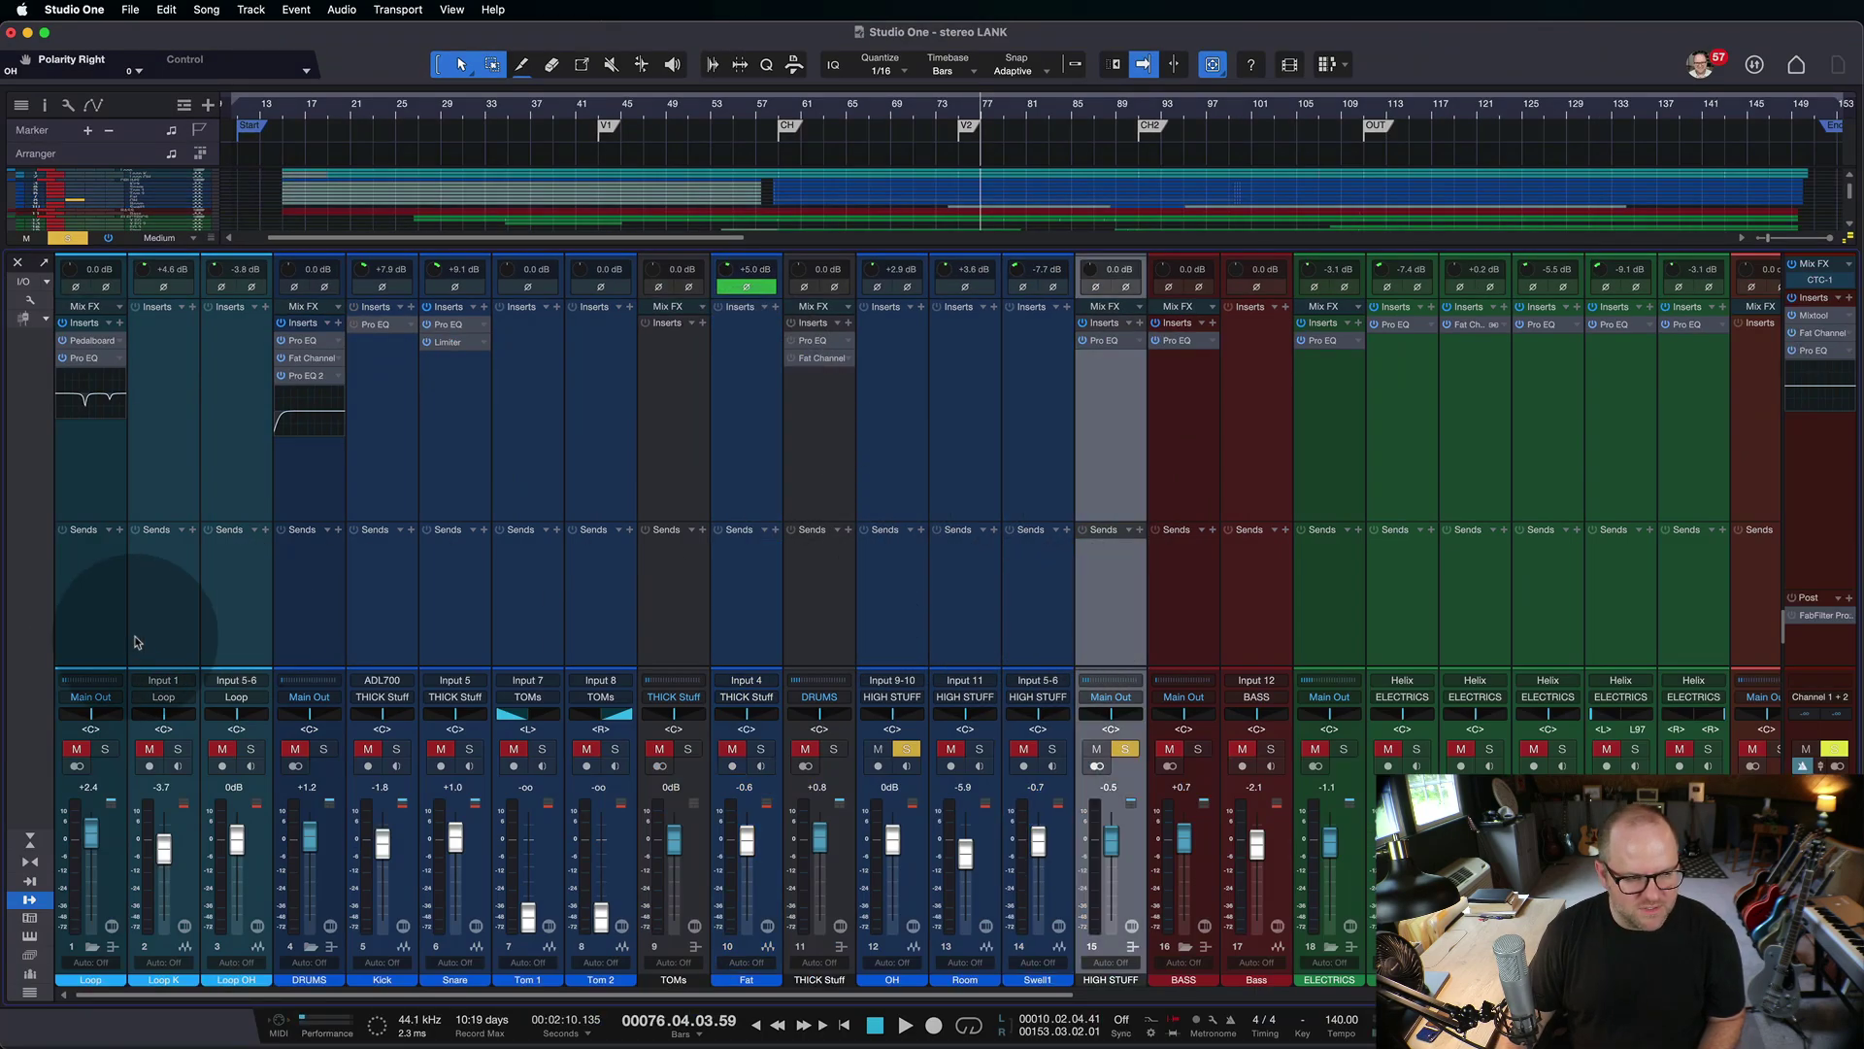
pyautogui.keyDown('shift'); pyautogui.click(97, 641); pyautogui.keyUp('shift')
pyautogui.hotkey('shift', 's')
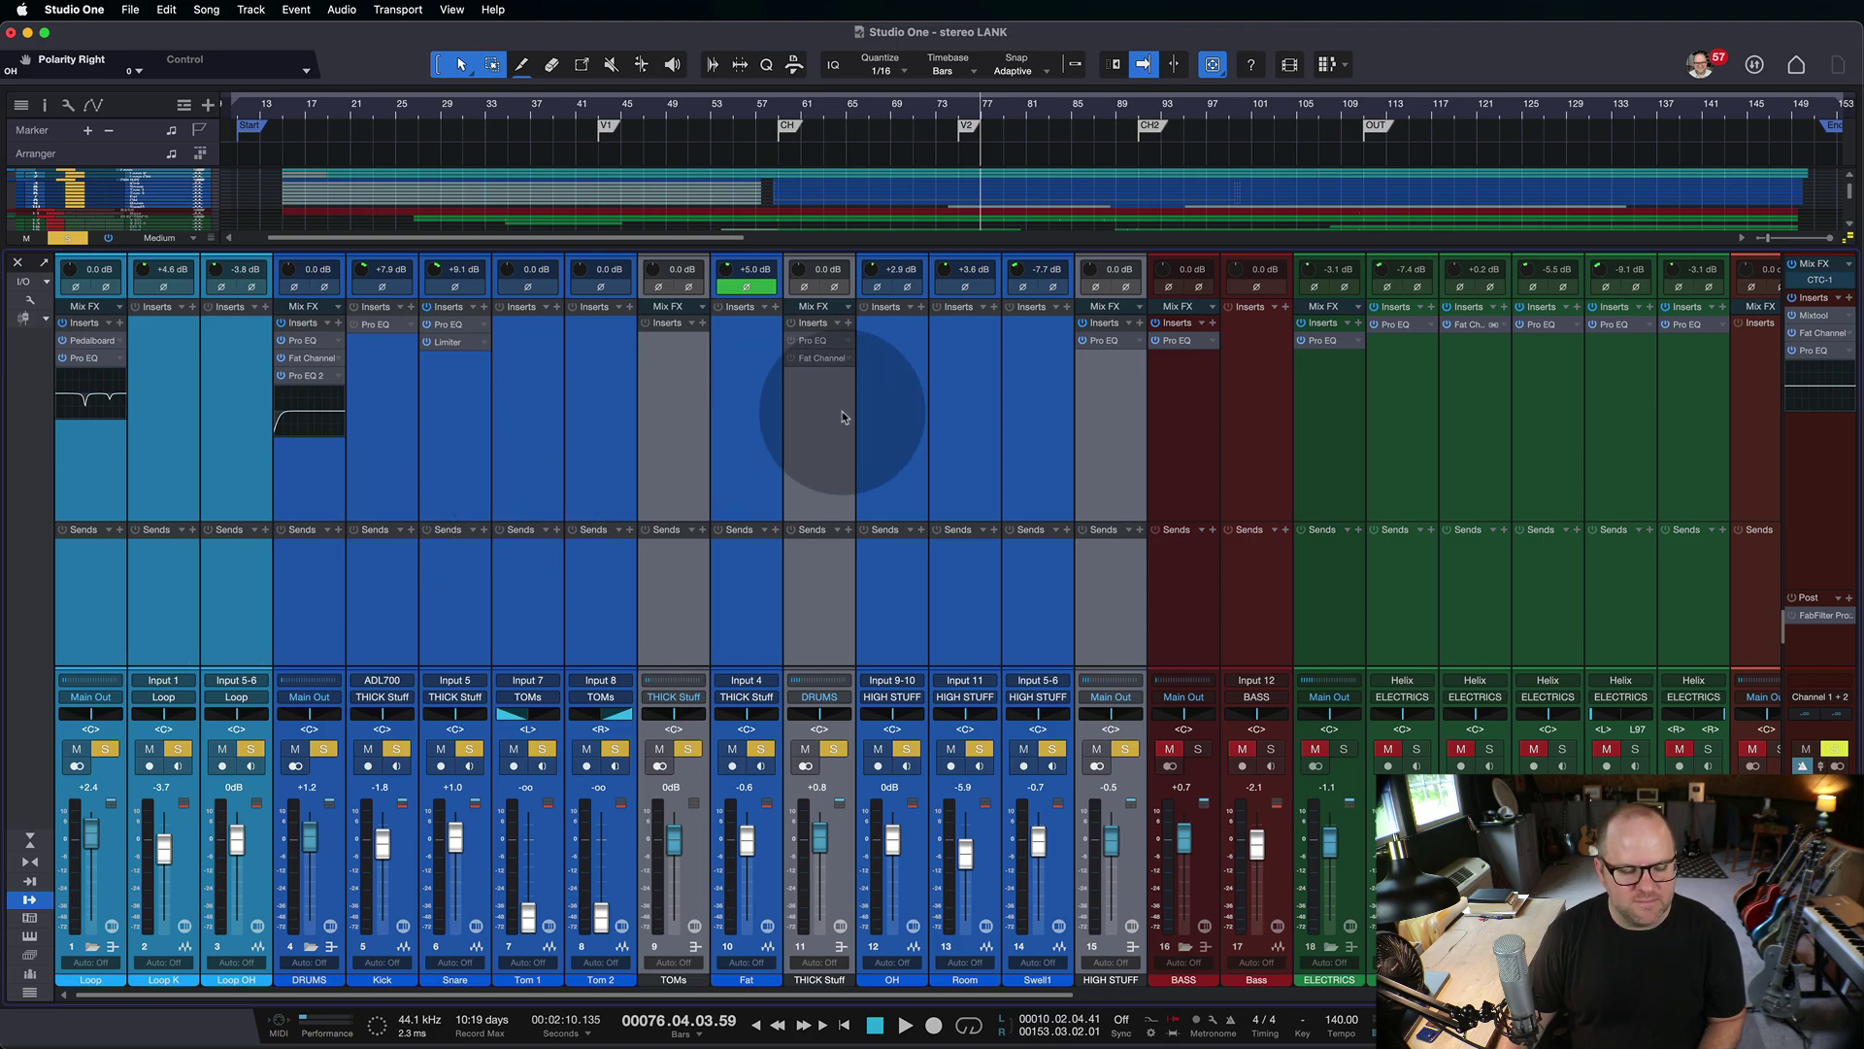
pyautogui.click(887, 377)
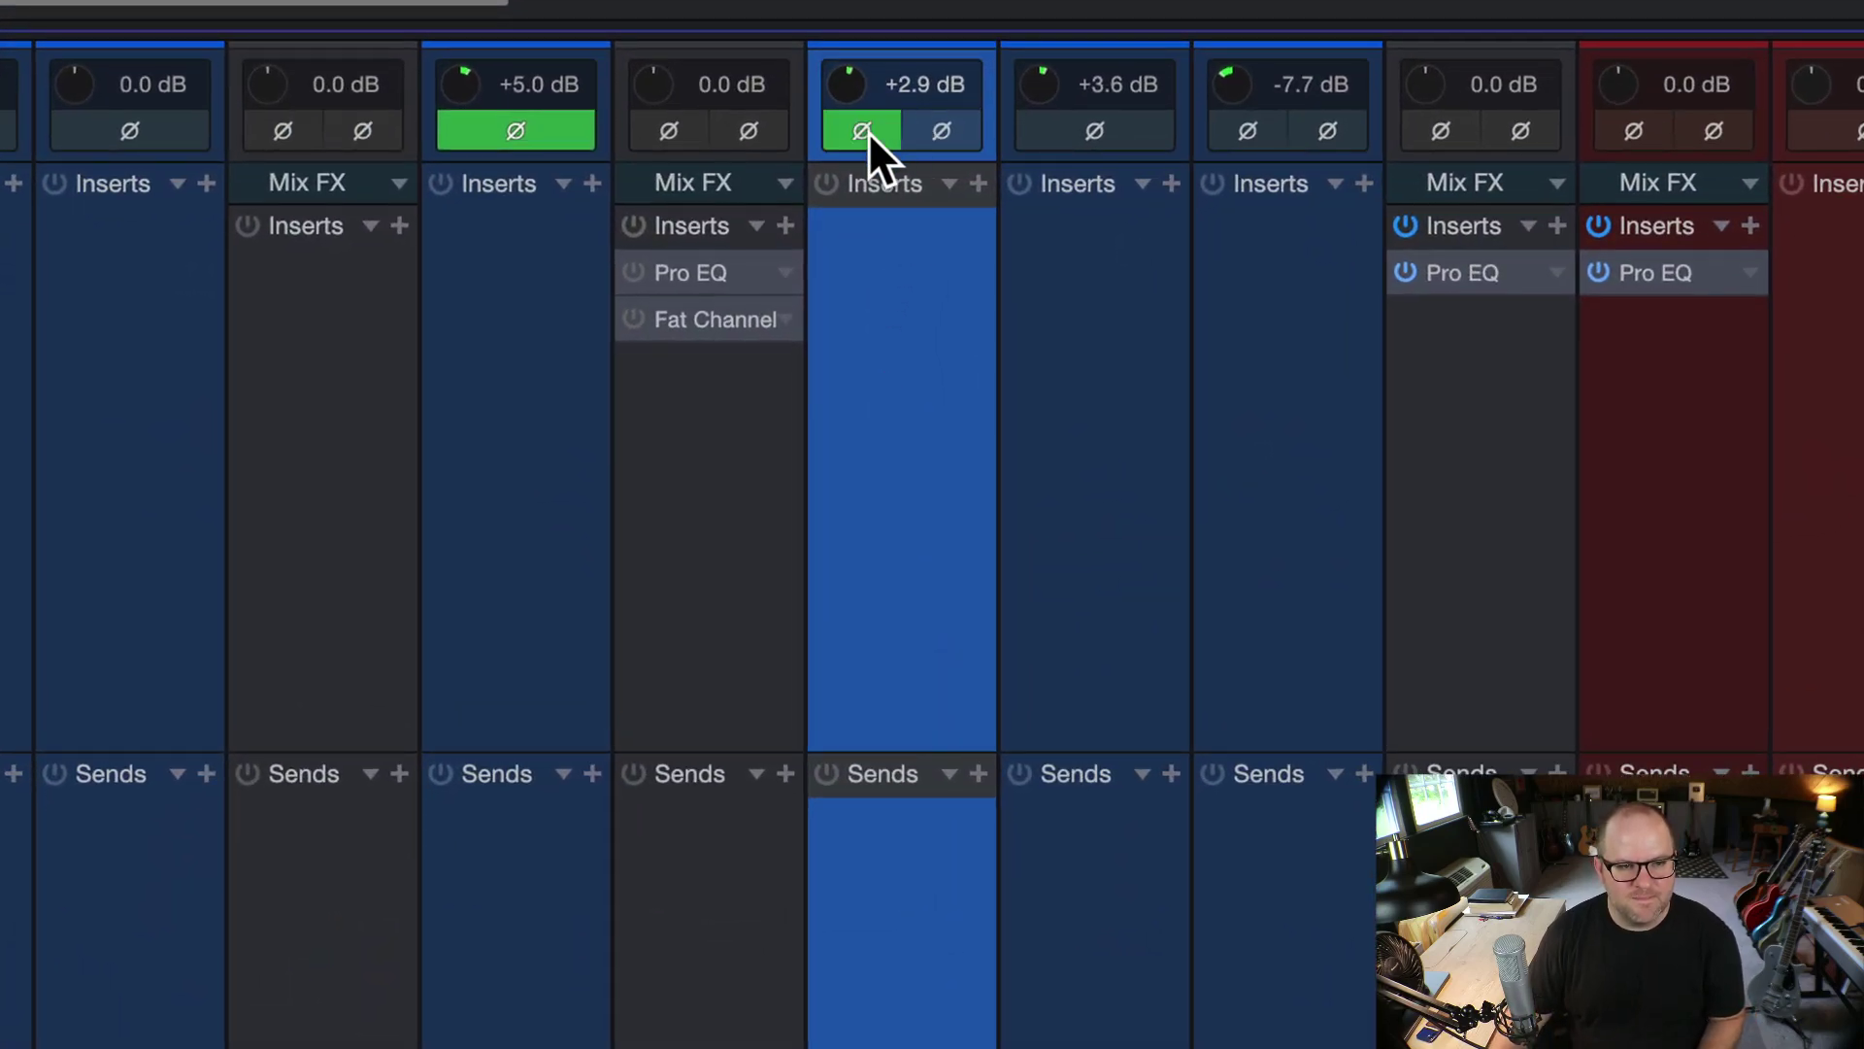
# Step: Toggle the OH channel's polarity, restore it to normal, then invert both sides together
pyautogui.moveTo(948, 138); pyautogui.dragTo(886, 137)
pyautogui.click(944, 132)
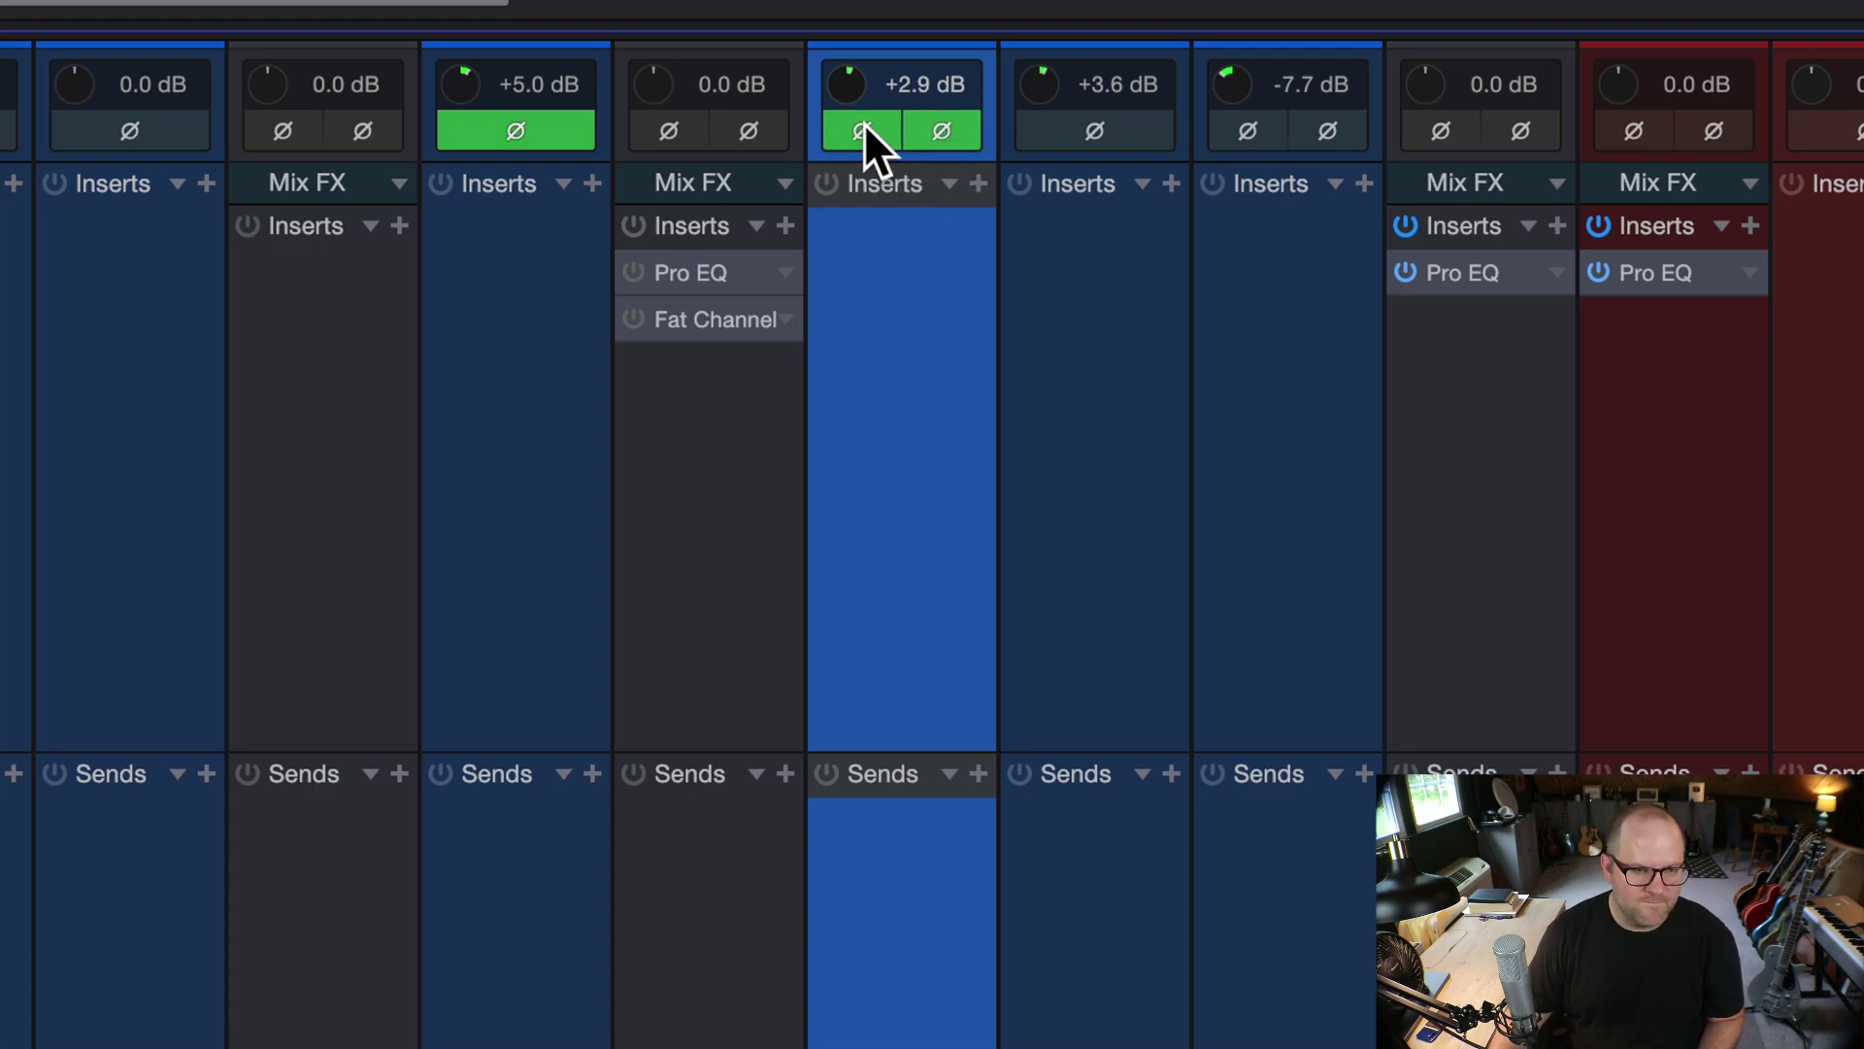
pyautogui.click(861, 136)
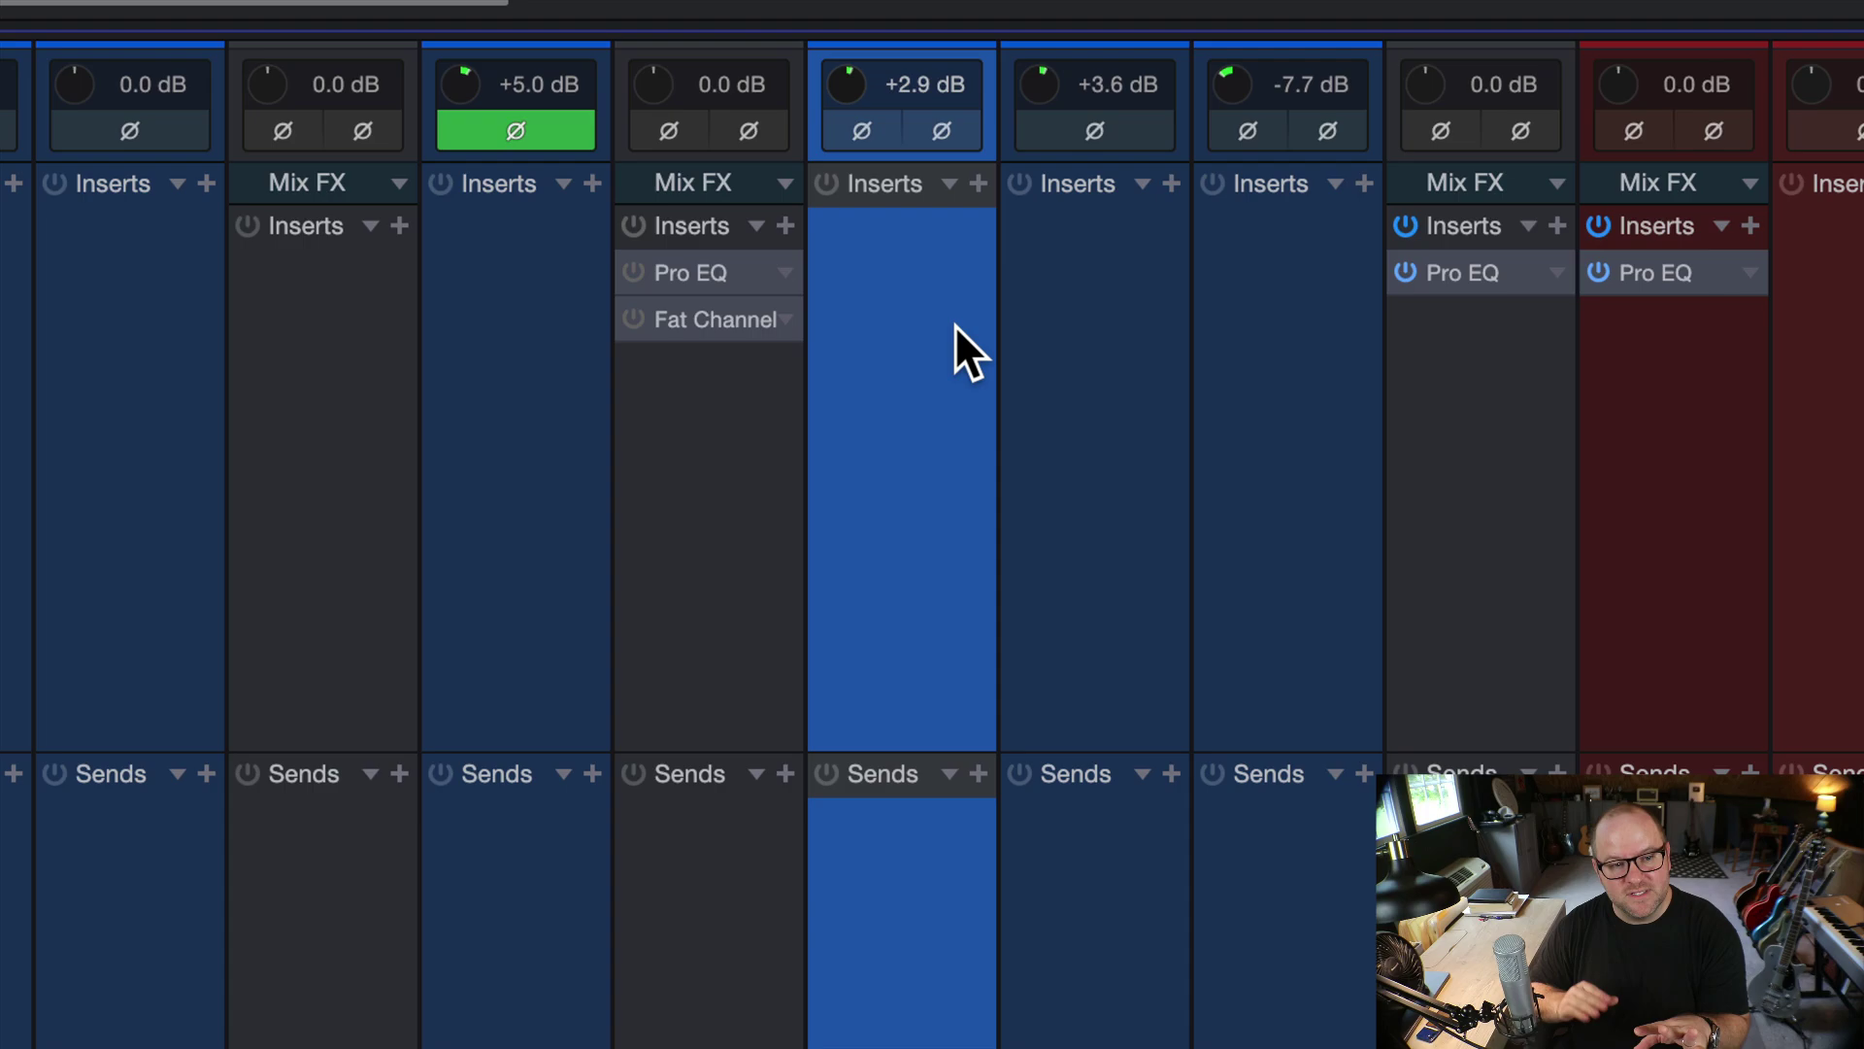
pyautogui.click(935, 117)
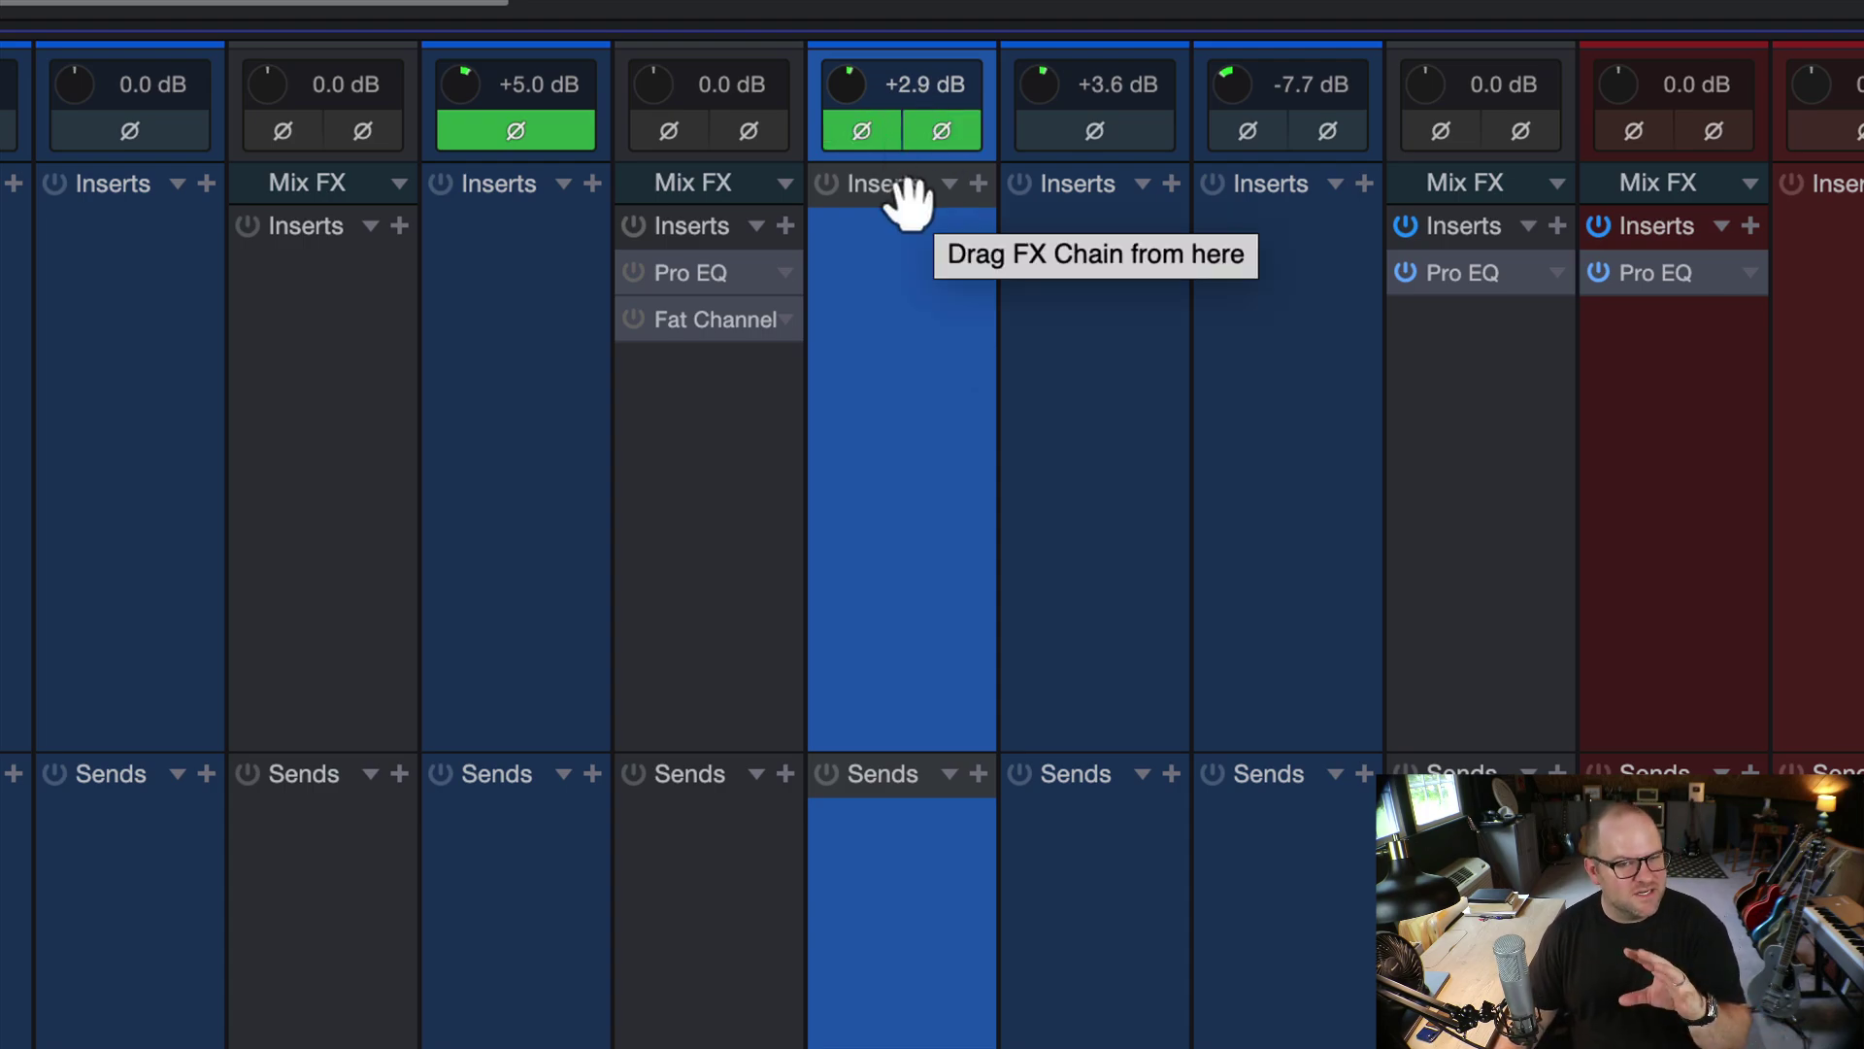
# Step: Flip OH's left and right polarity individually, ending with both sides inverted
pyautogui.click(867, 128)
pyautogui.click(907, 125)
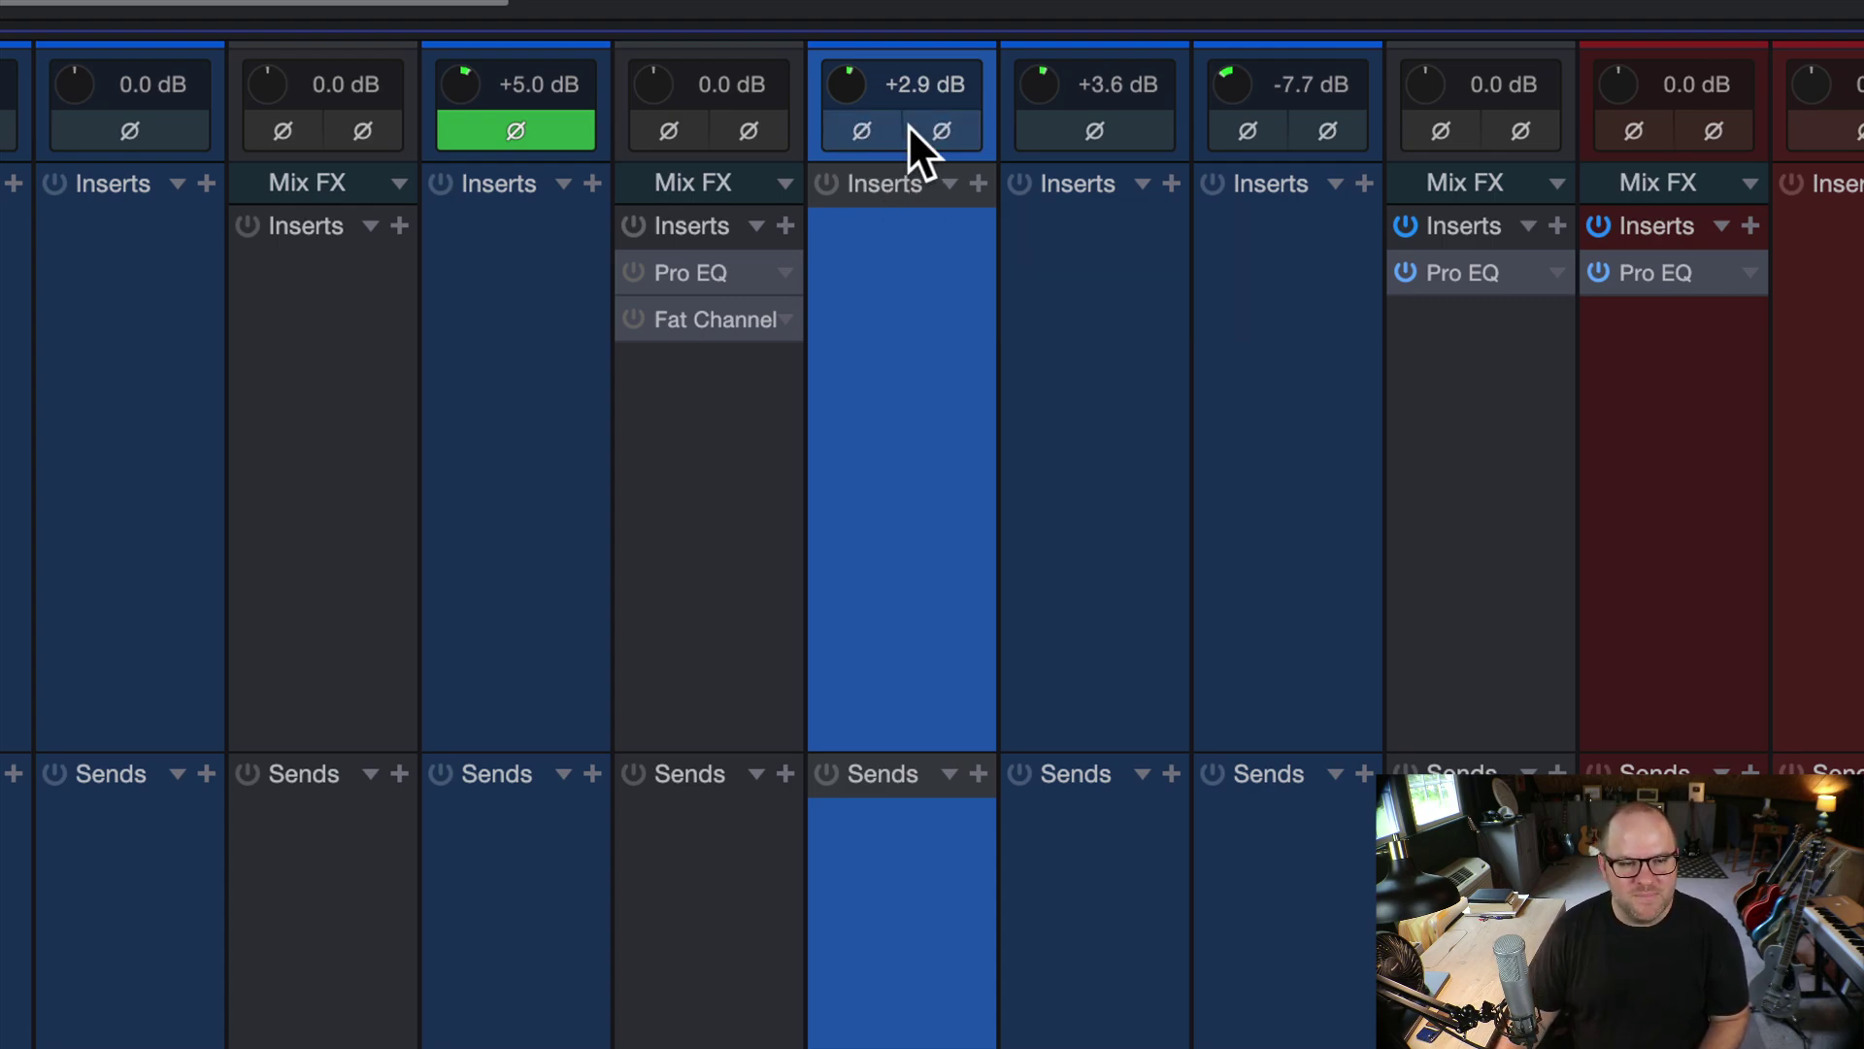
pyautogui.click(900, 130)
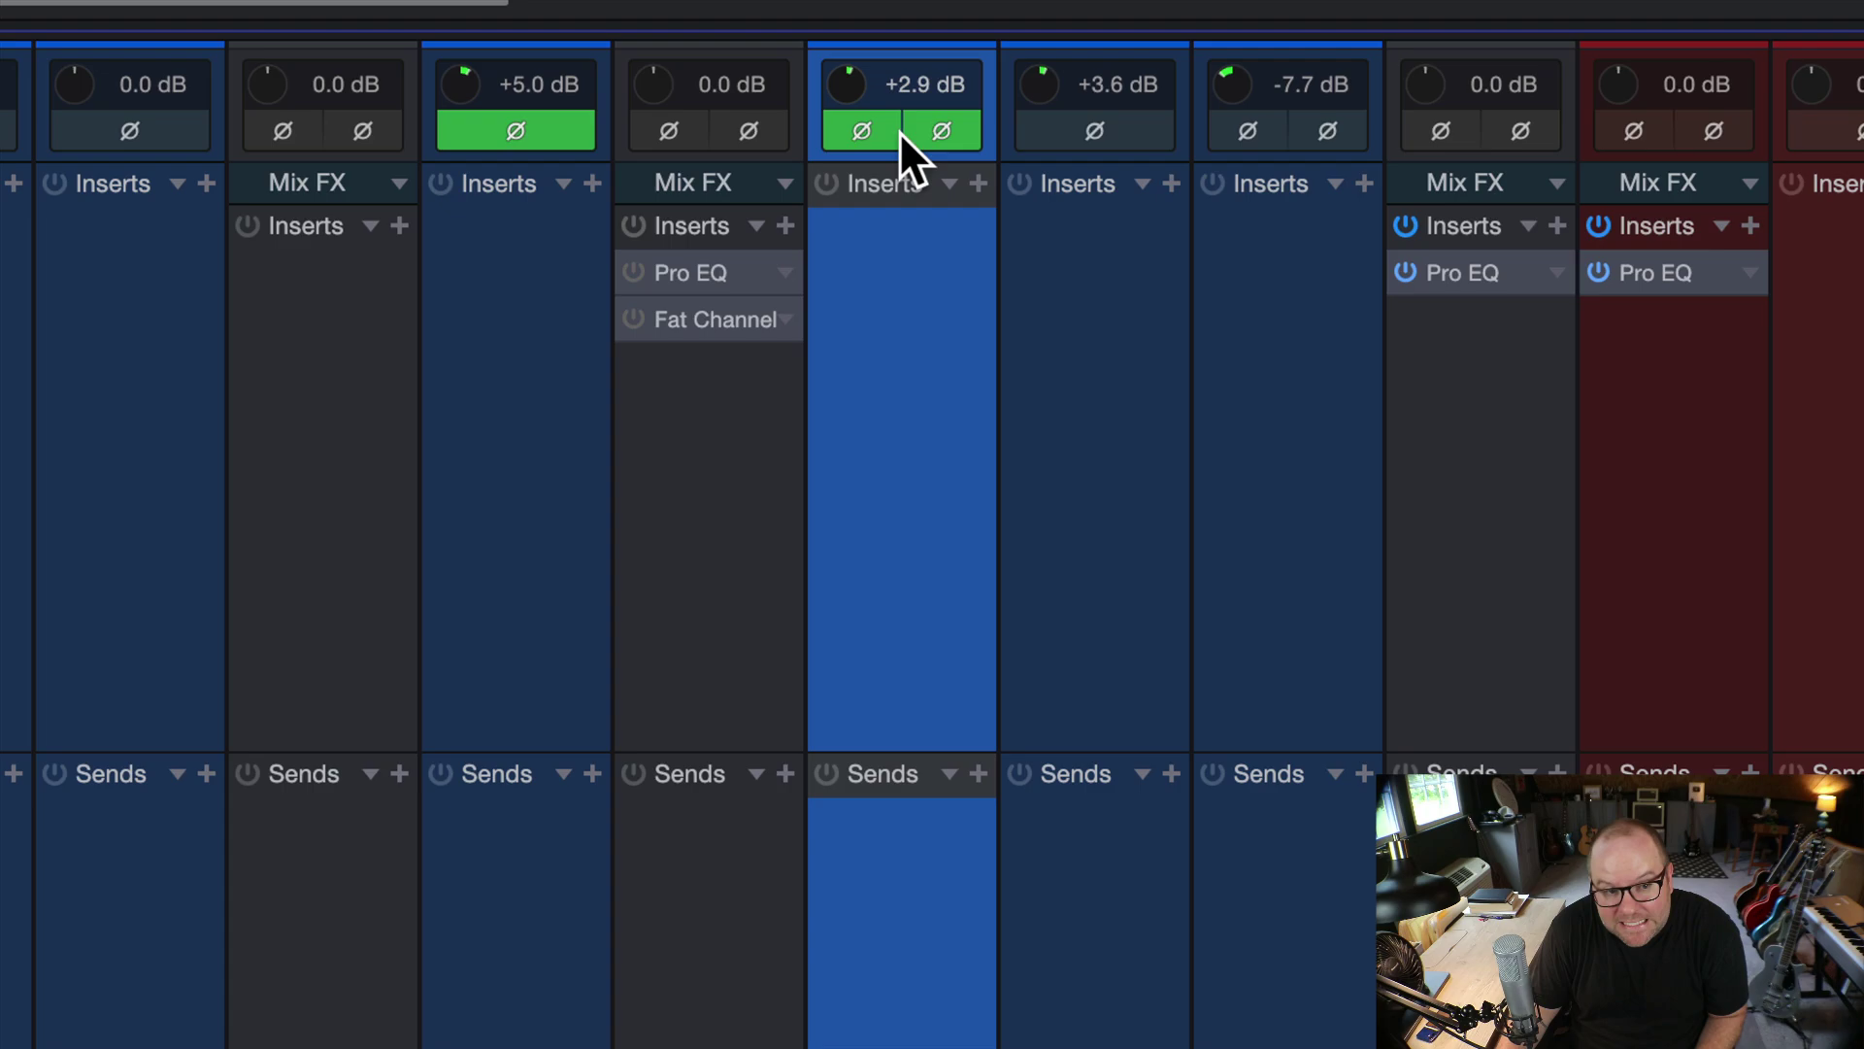
pyautogui.click(914, 138)
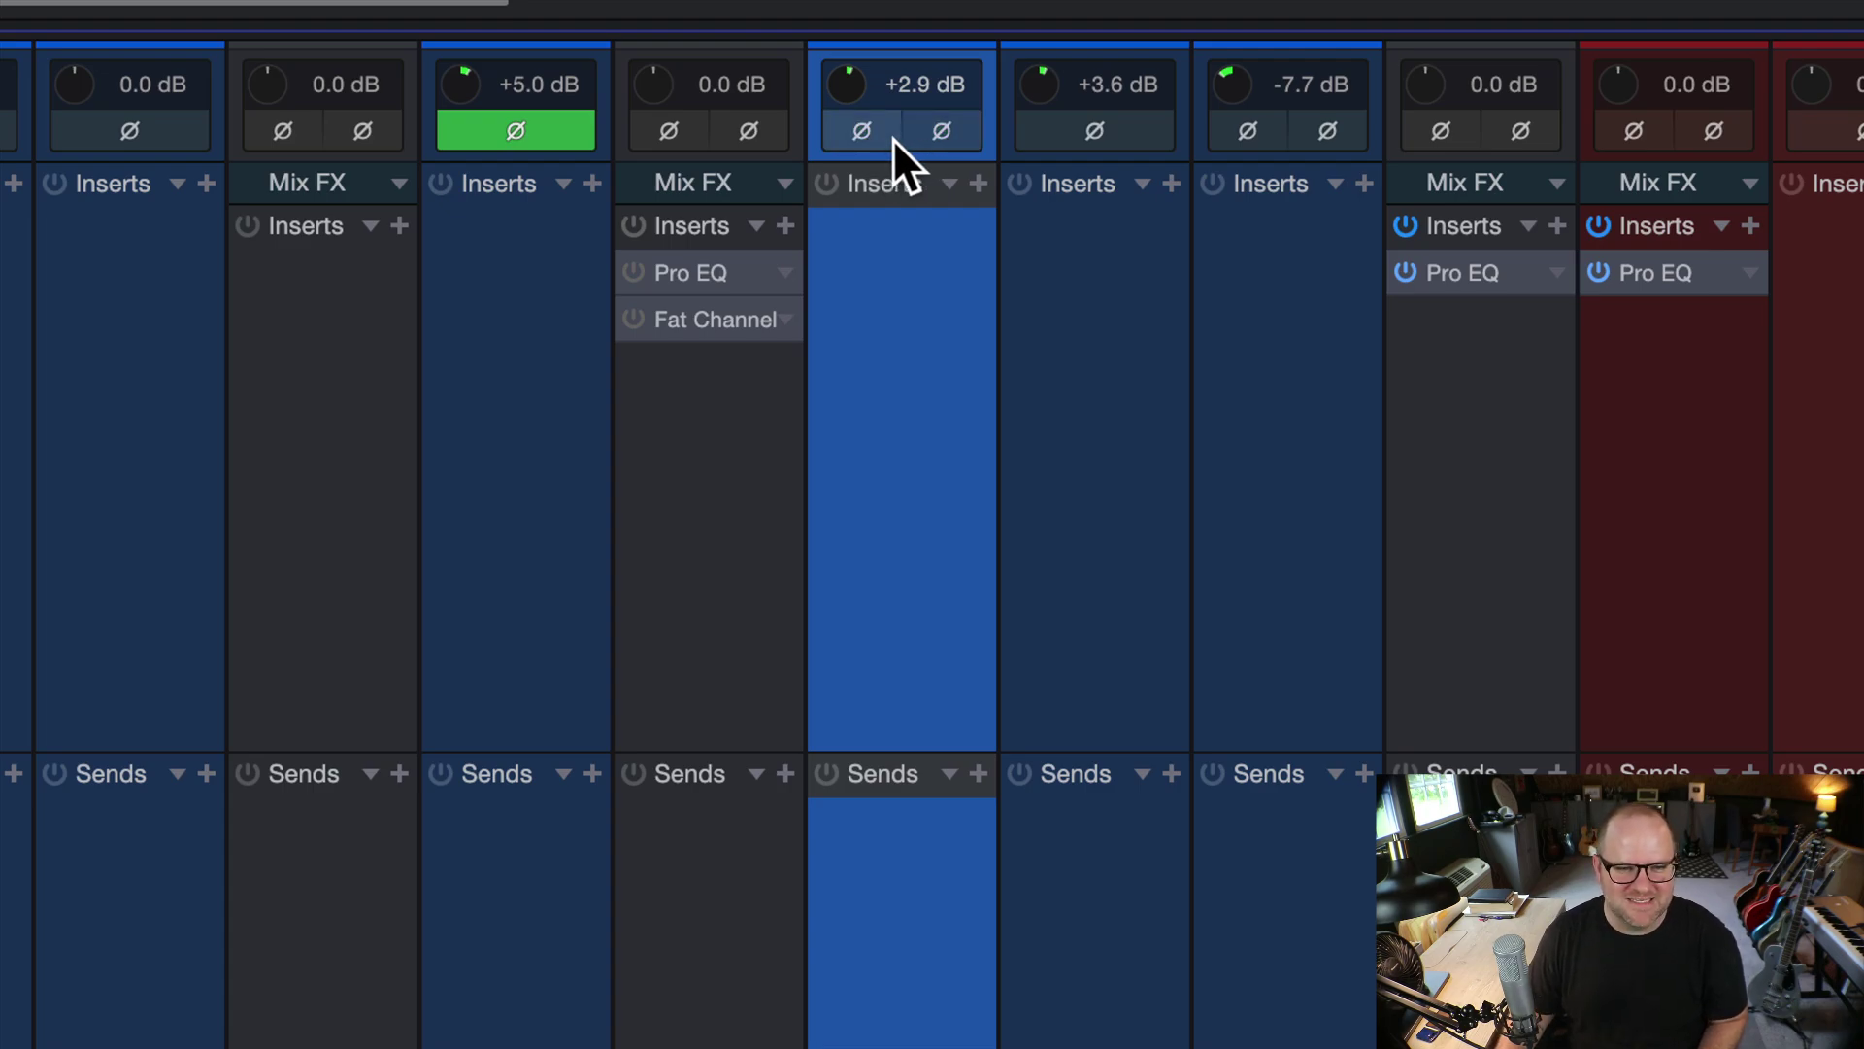
pyautogui.click(915, 131)
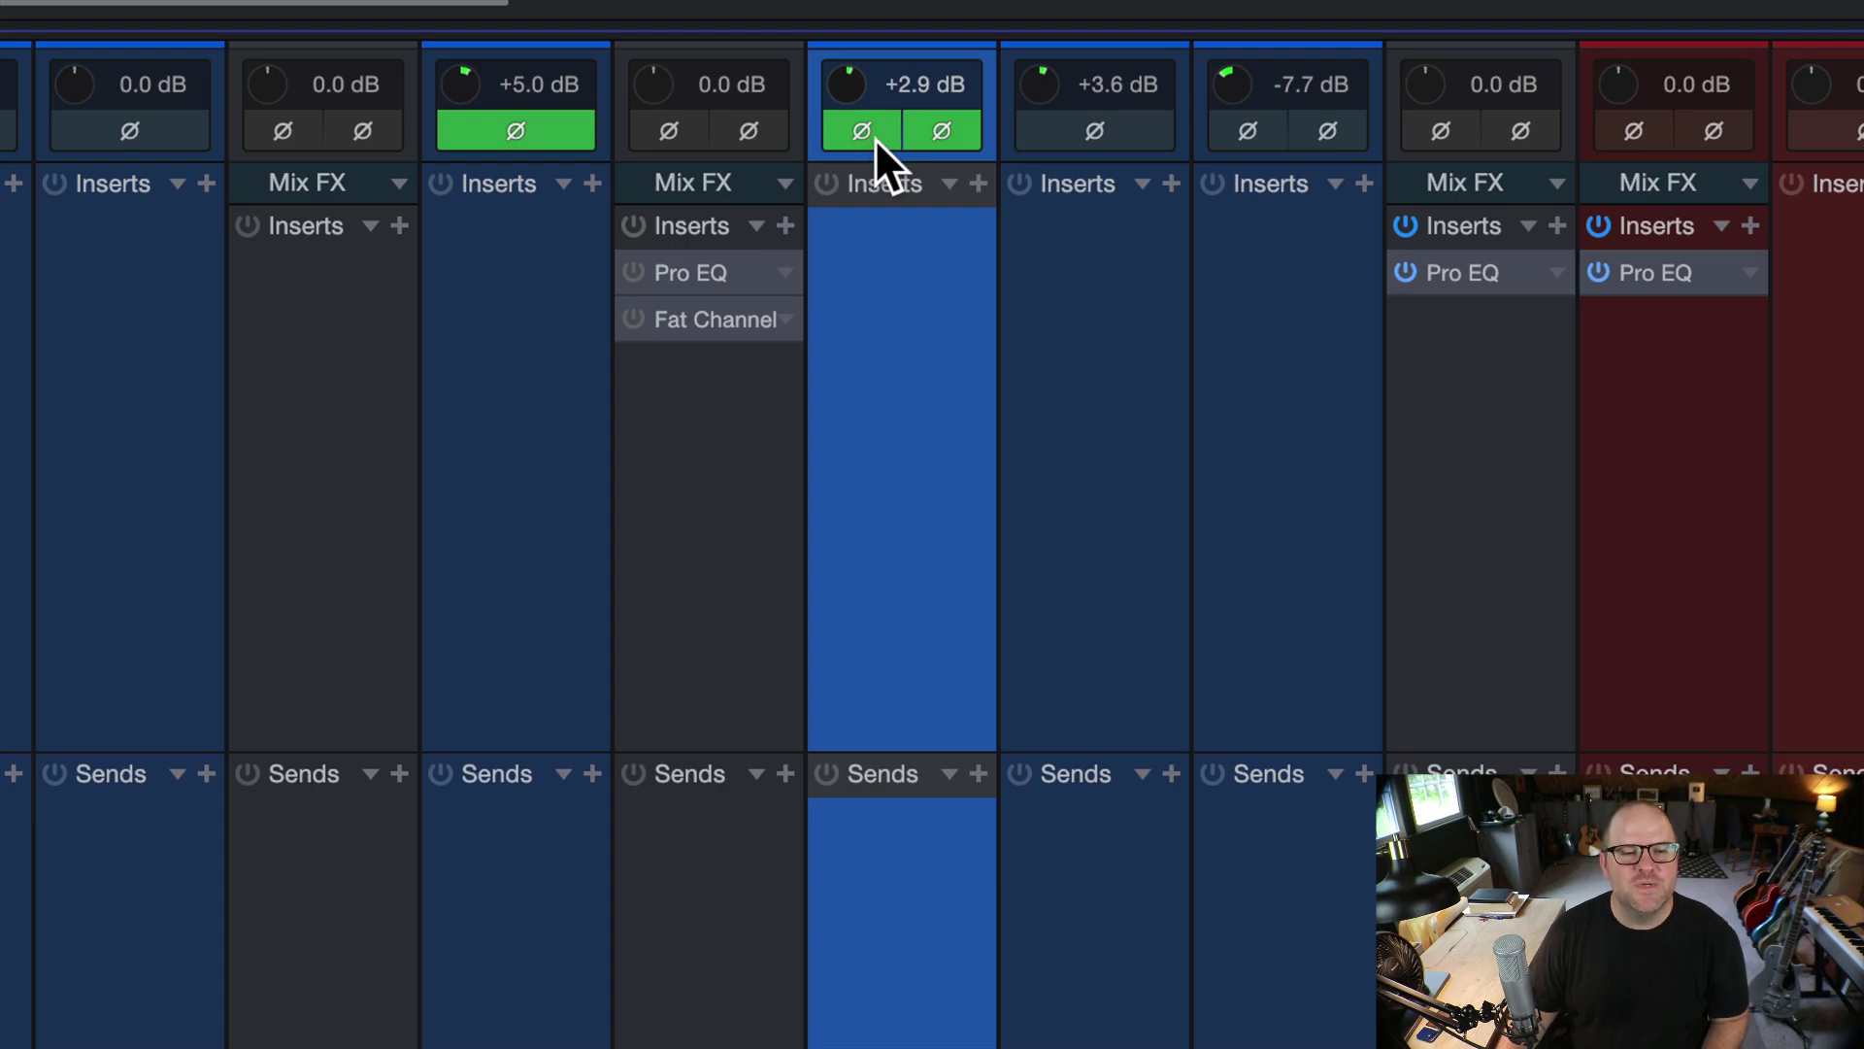
# Step: Rapidly A/B the OH channel's polarity by ear, finishing with both sides at normal polarity
pyautogui.click(877, 137)
pyautogui.click(877, 138)
pyautogui.click(876, 138)
pyautogui.click(877, 138)
pyautogui.click(877, 138)
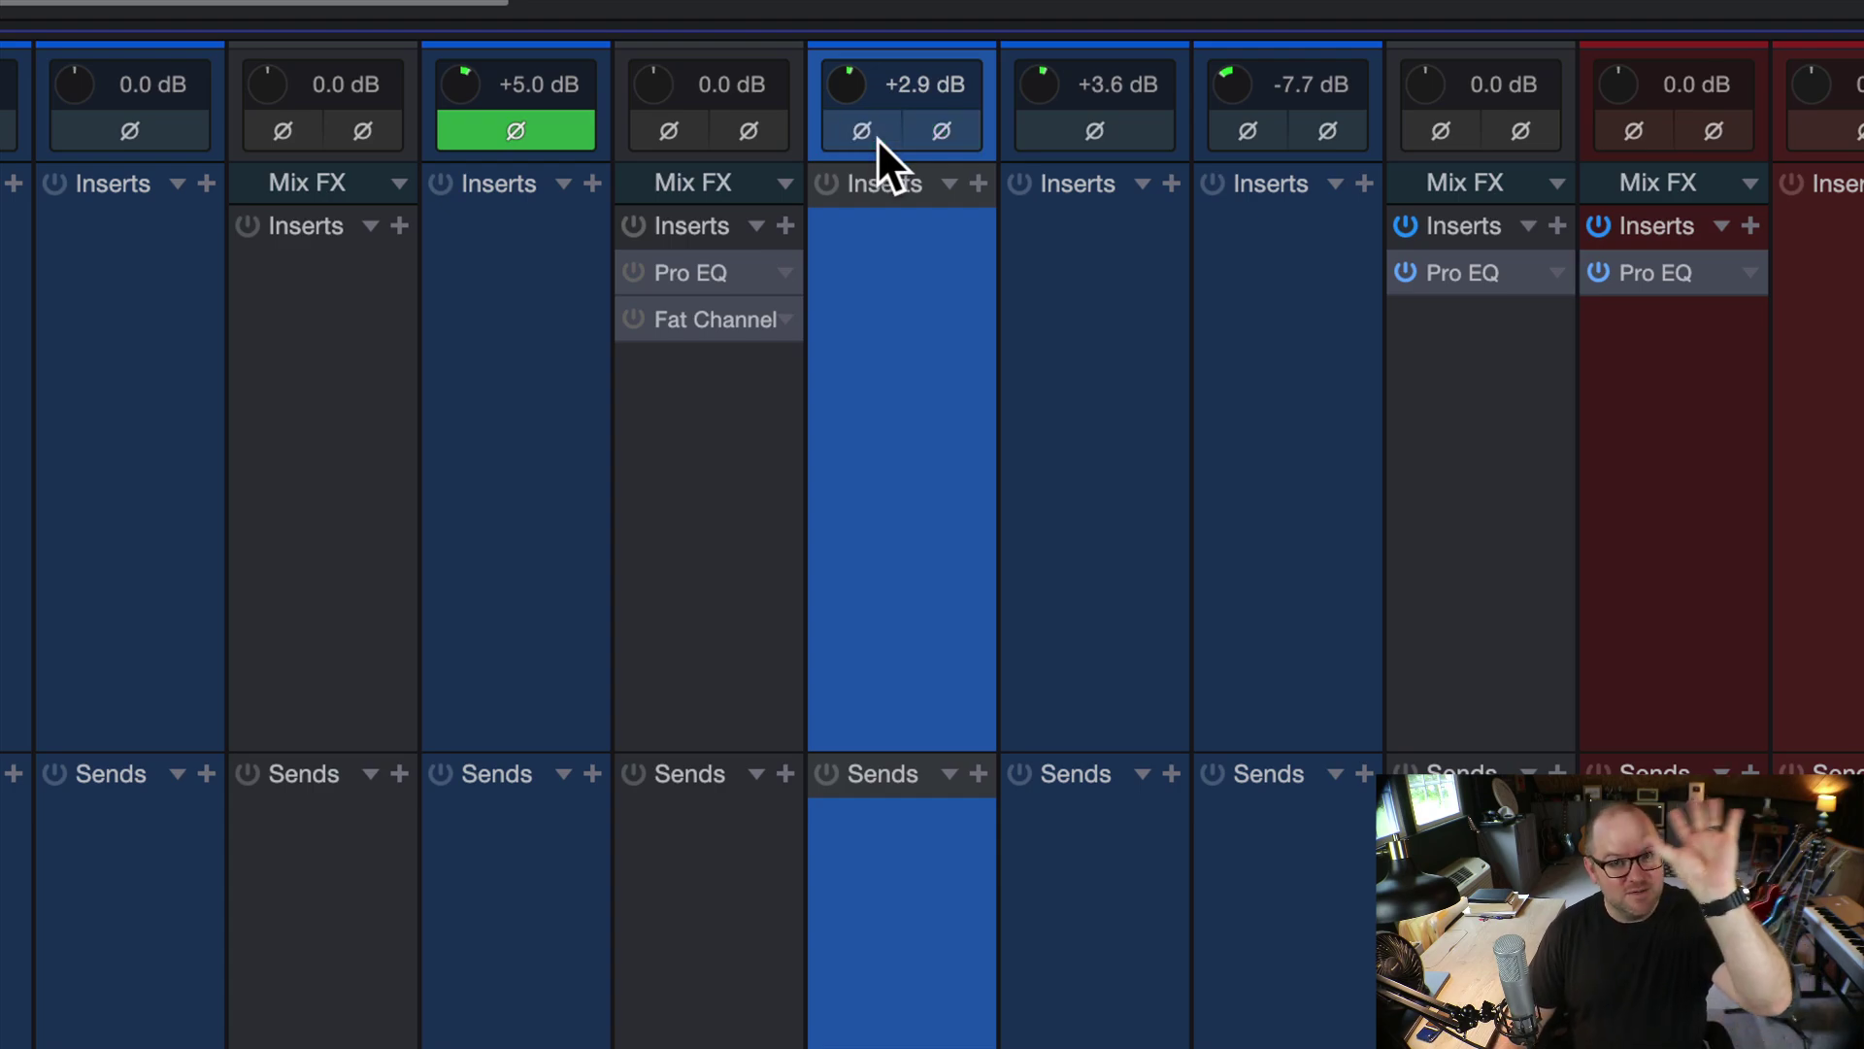
pyautogui.click(877, 138)
pyautogui.click(876, 138)
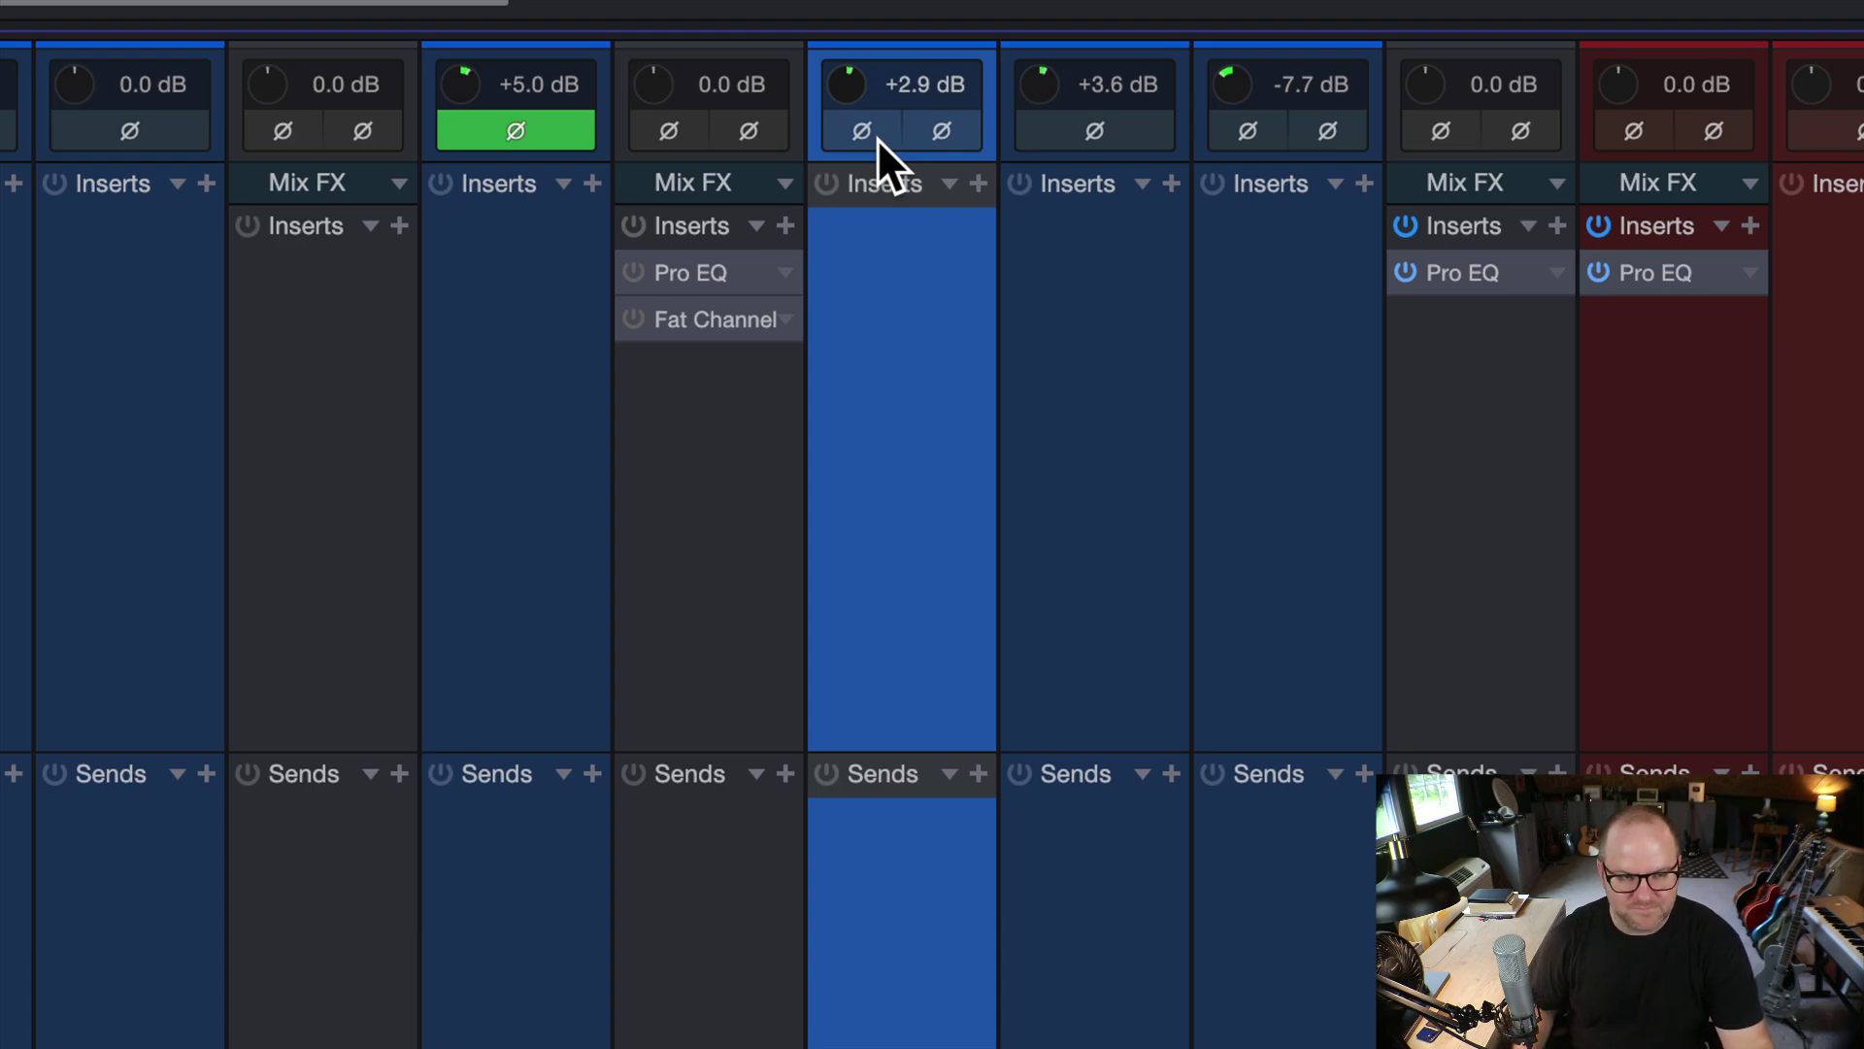
pyautogui.click(877, 138)
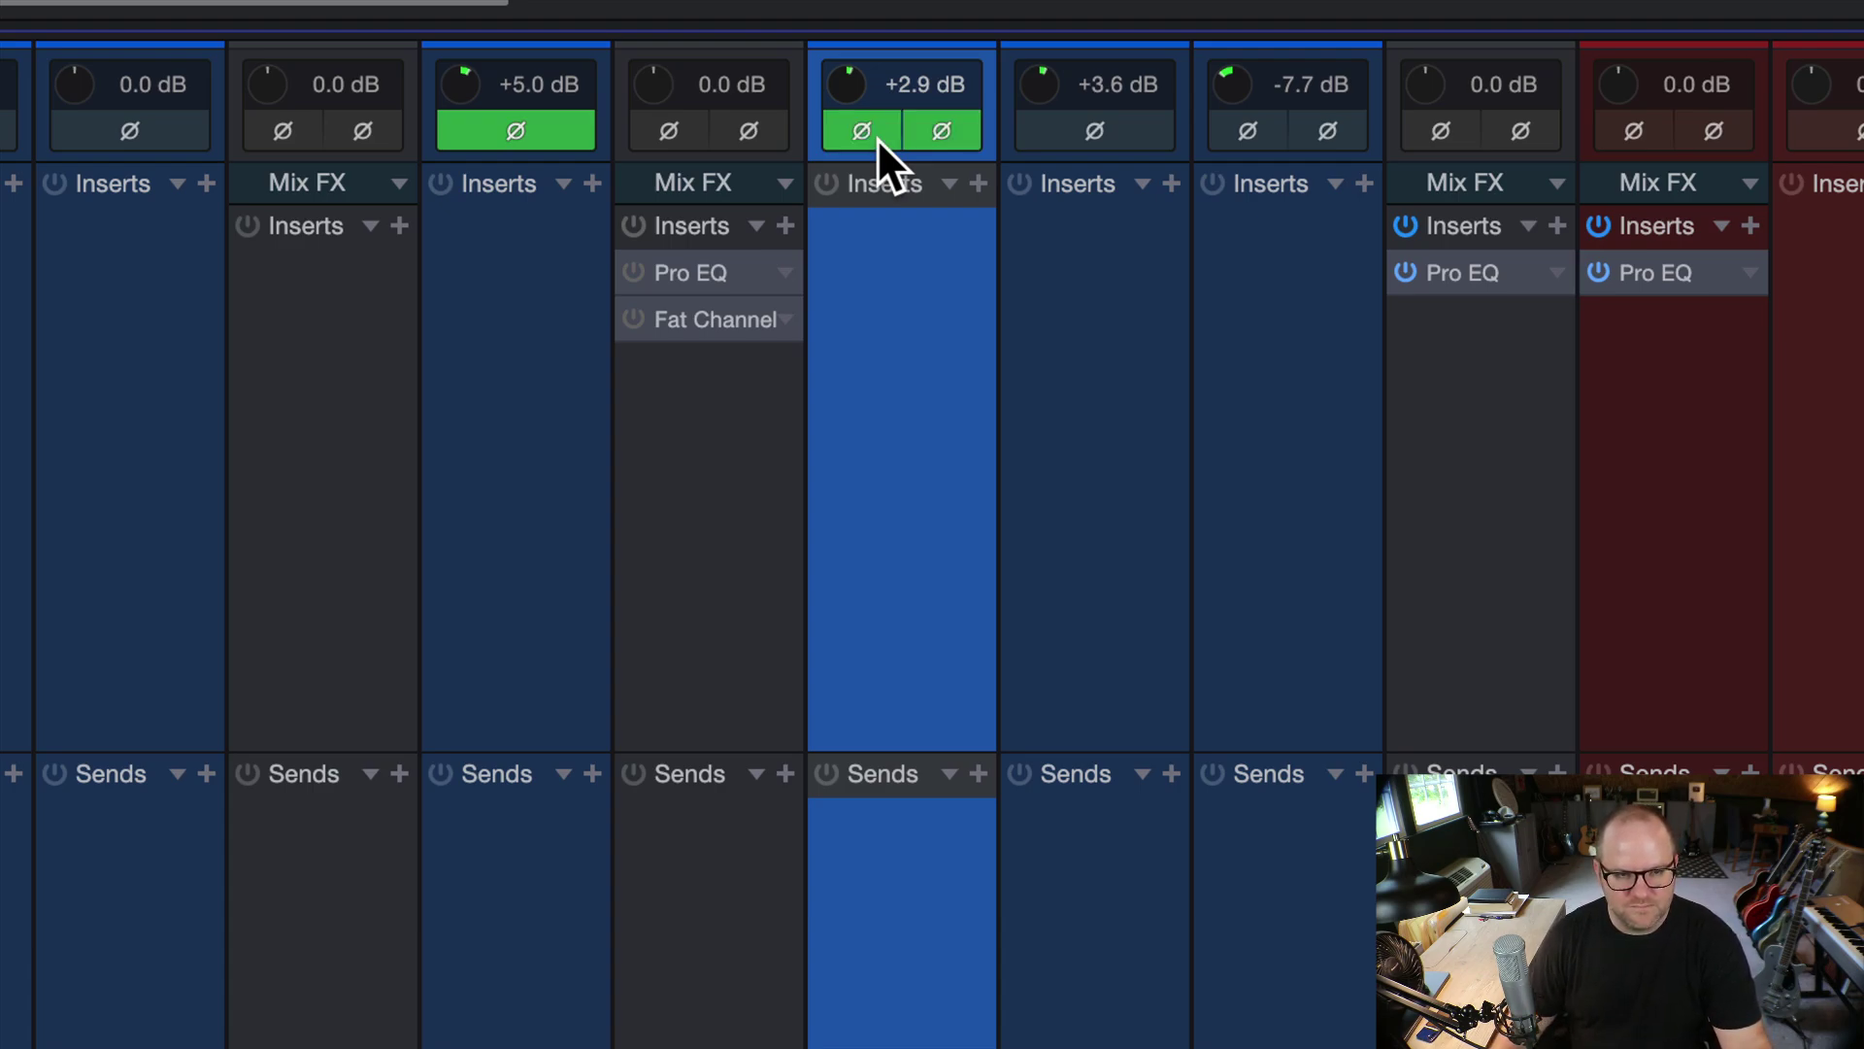
pyautogui.click(877, 138)
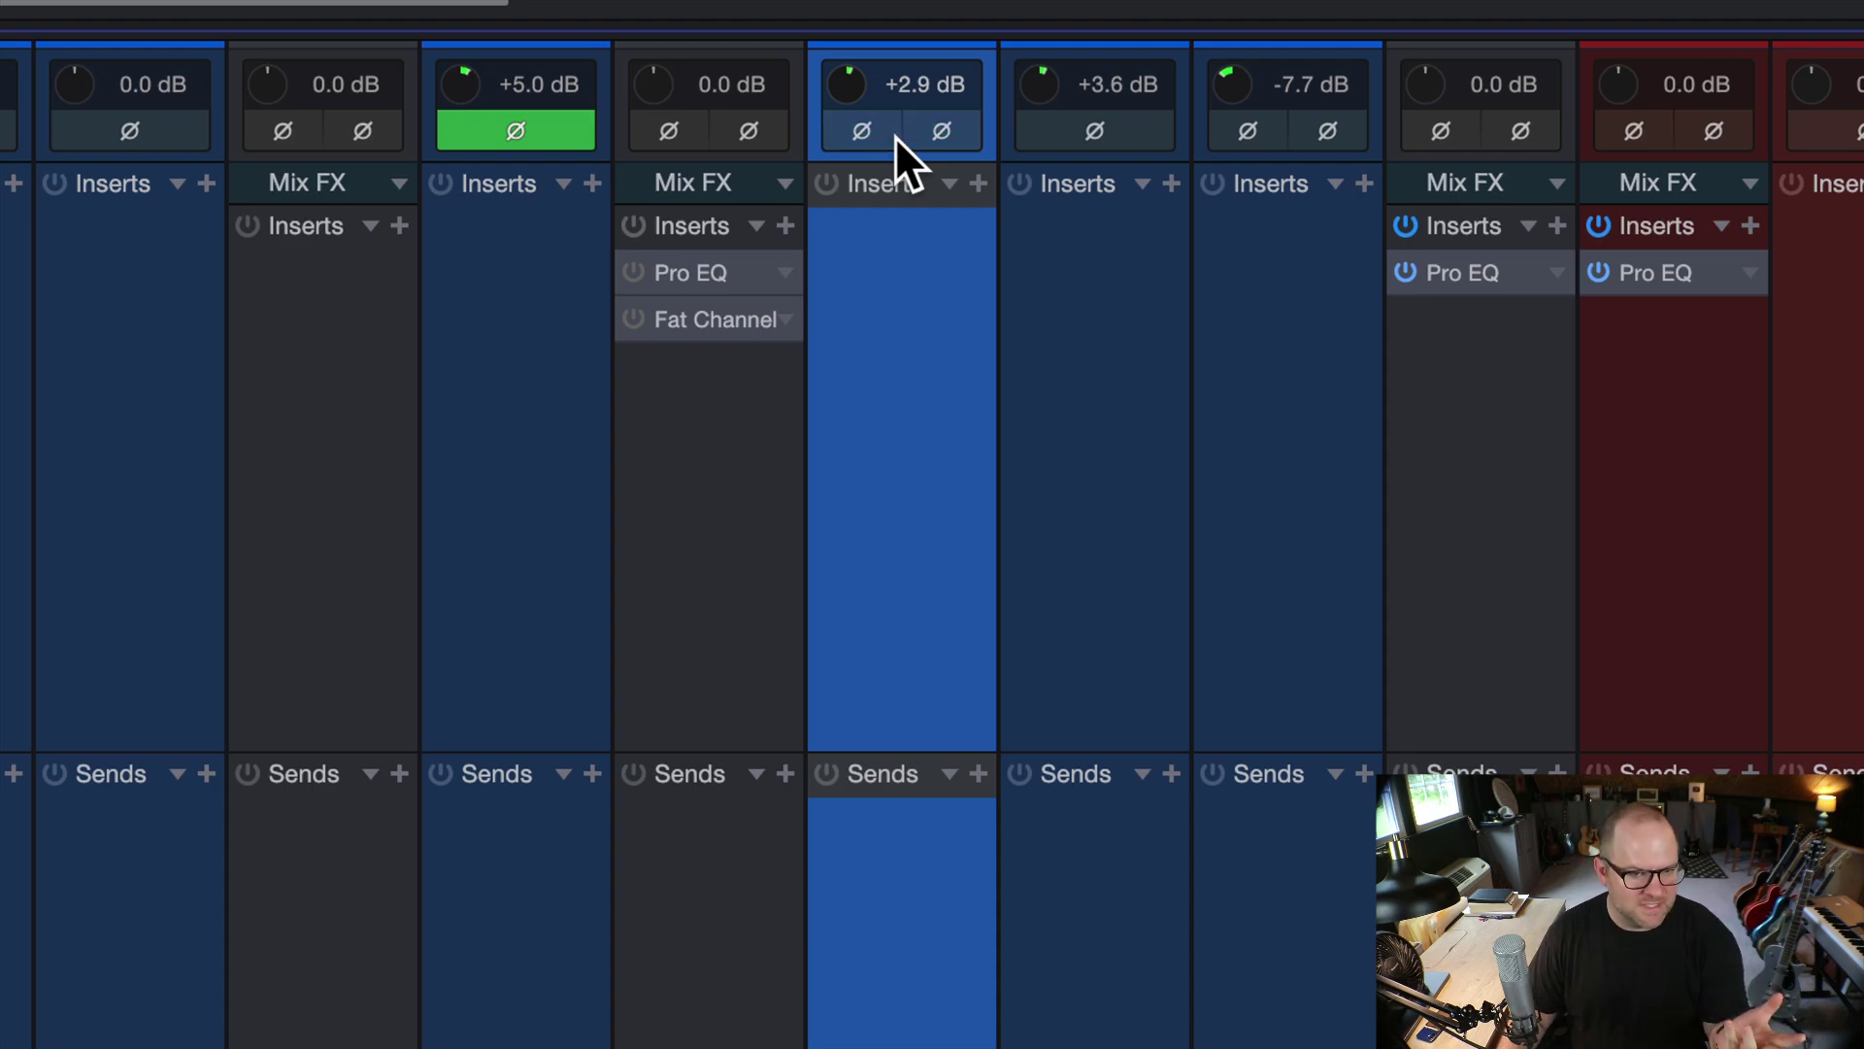
pyautogui.click(895, 136)
pyautogui.click(896, 136)
pyautogui.click(895, 136)
pyautogui.click(896, 136)
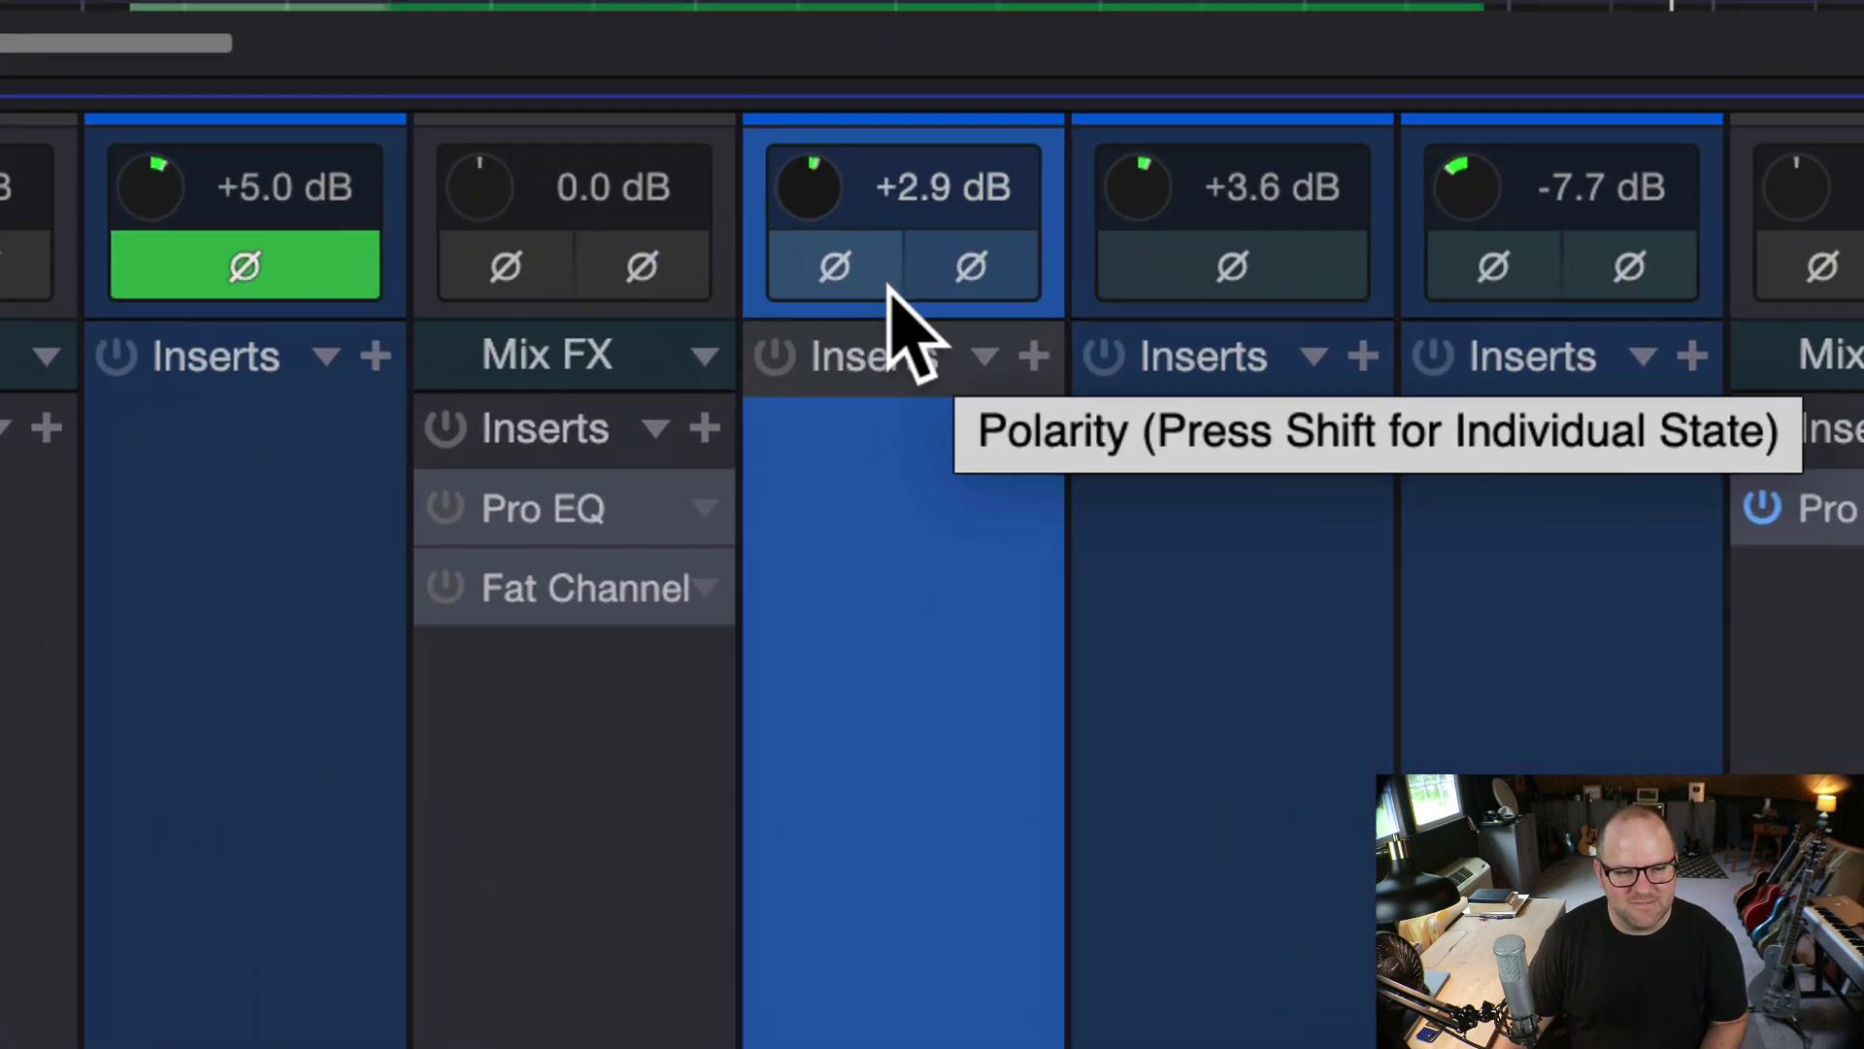
pyautogui.rightClick(891, 282)
pyautogui.click(862, 279)
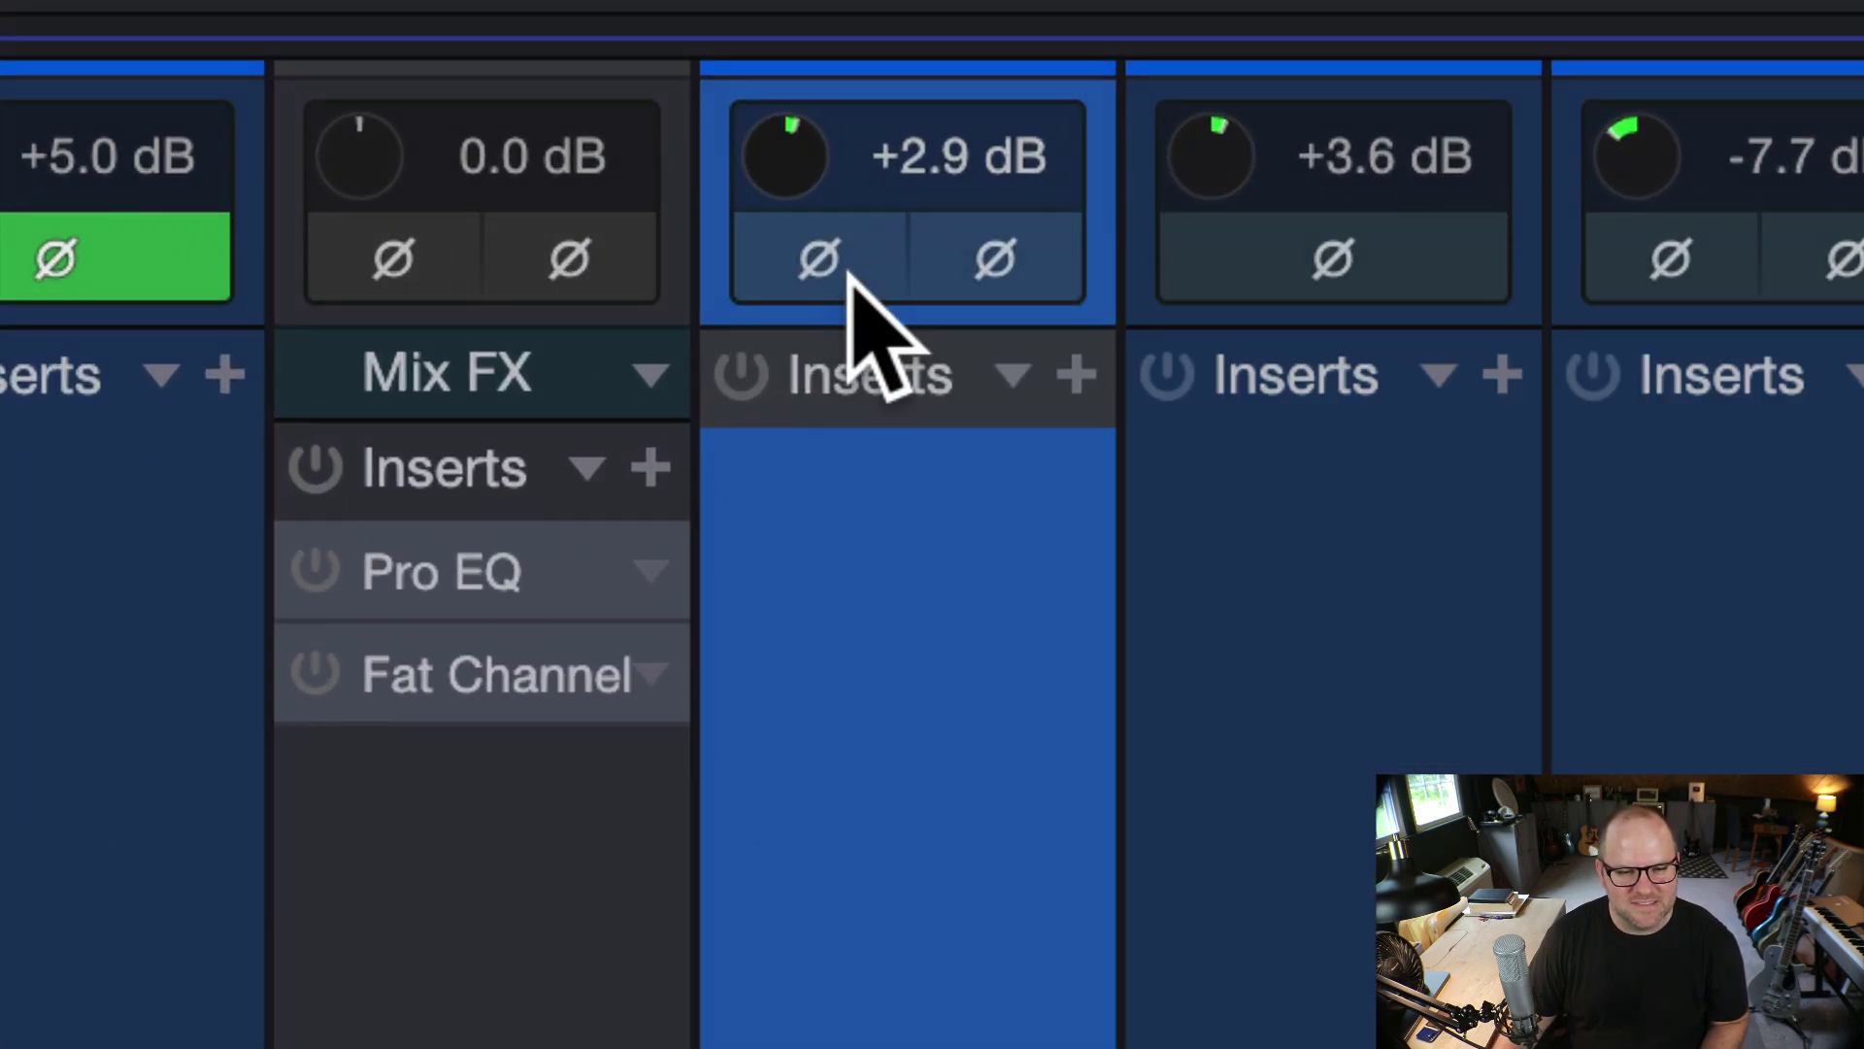
pyautogui.click(862, 279)
pyautogui.click(862, 280)
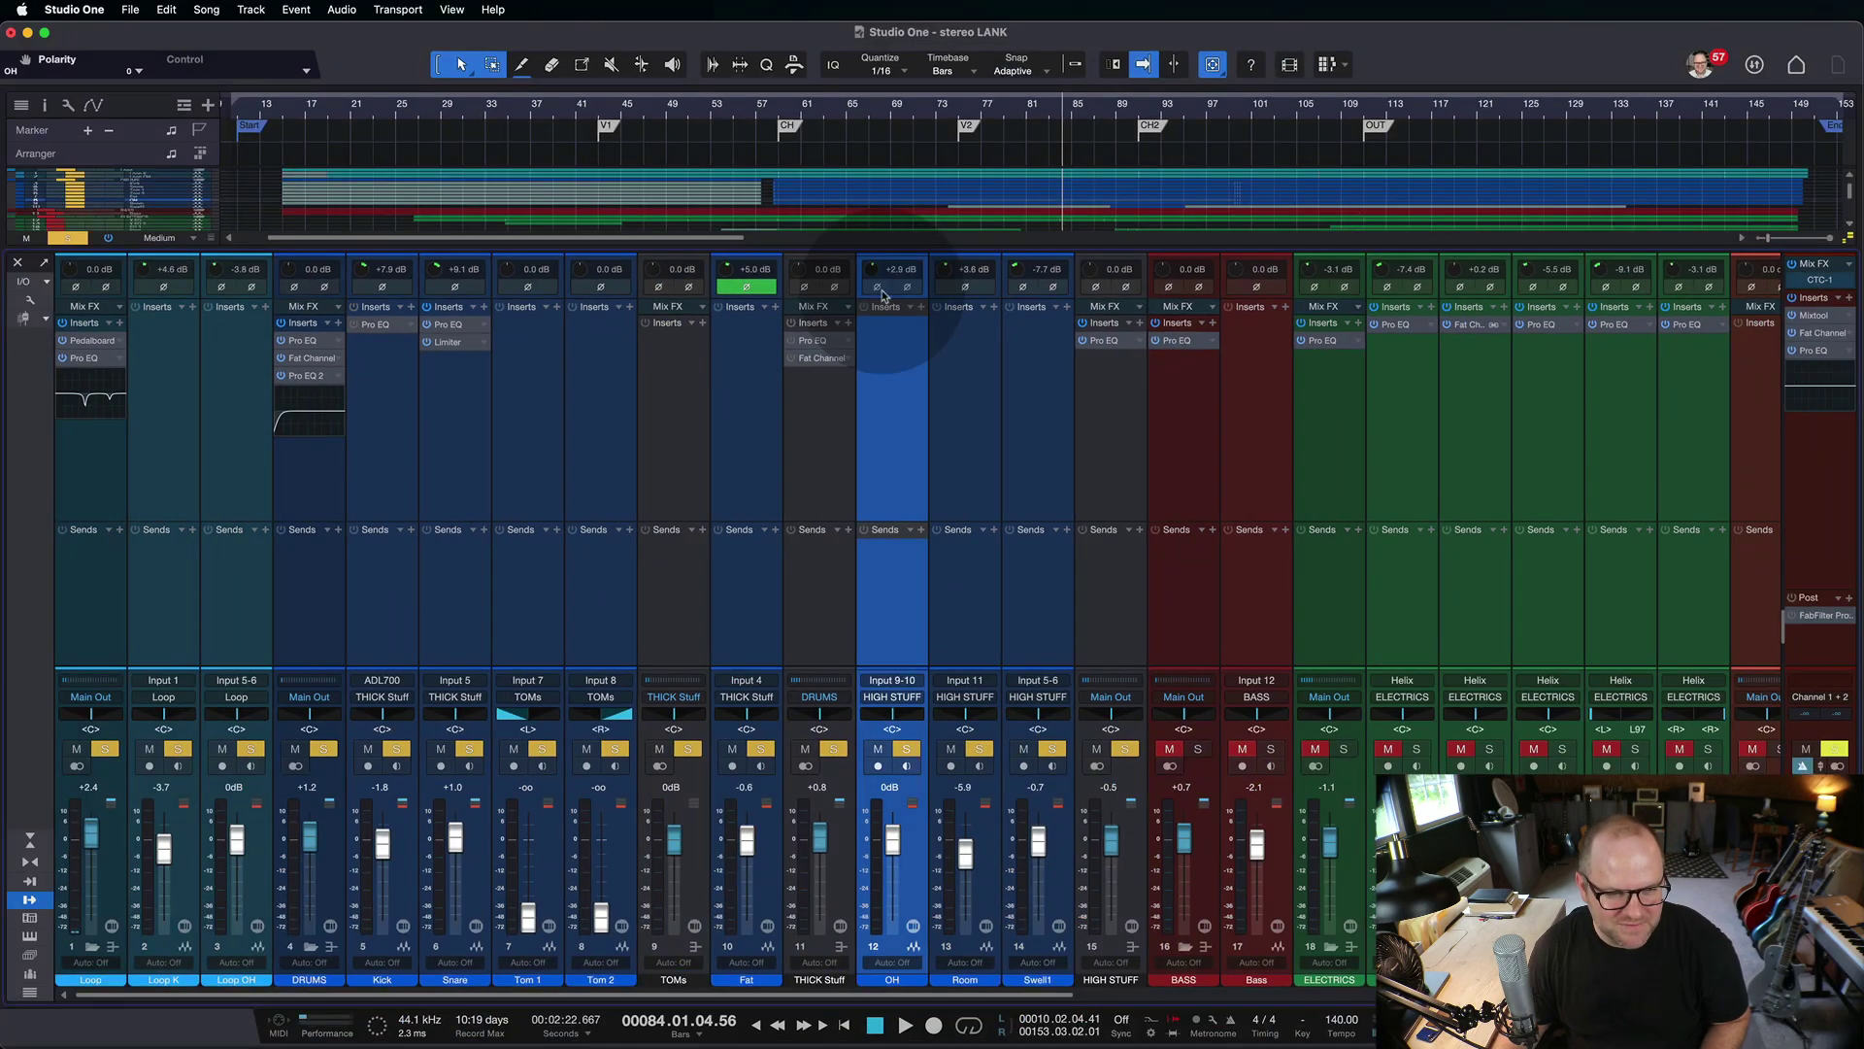